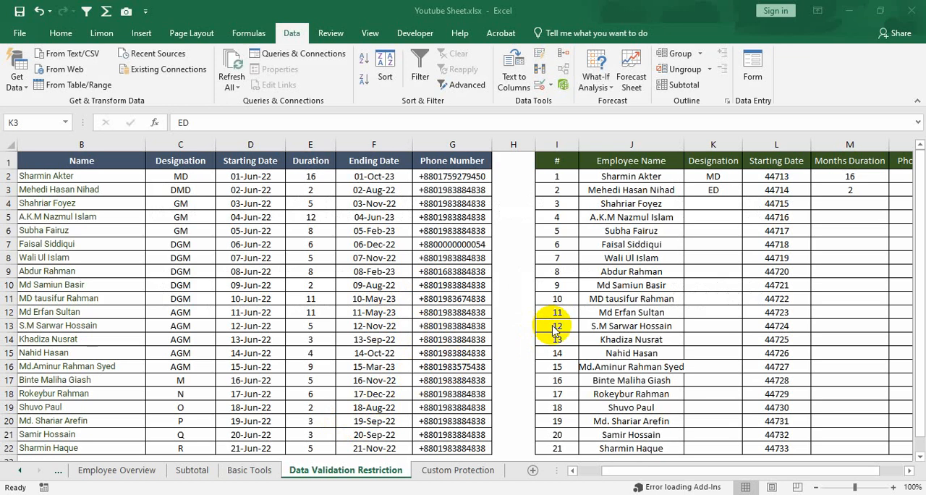
Examine the headings and entries of the first employee table, from Name through Phone Number.
{"action": "double_click", "coordinate": [74, 162]}
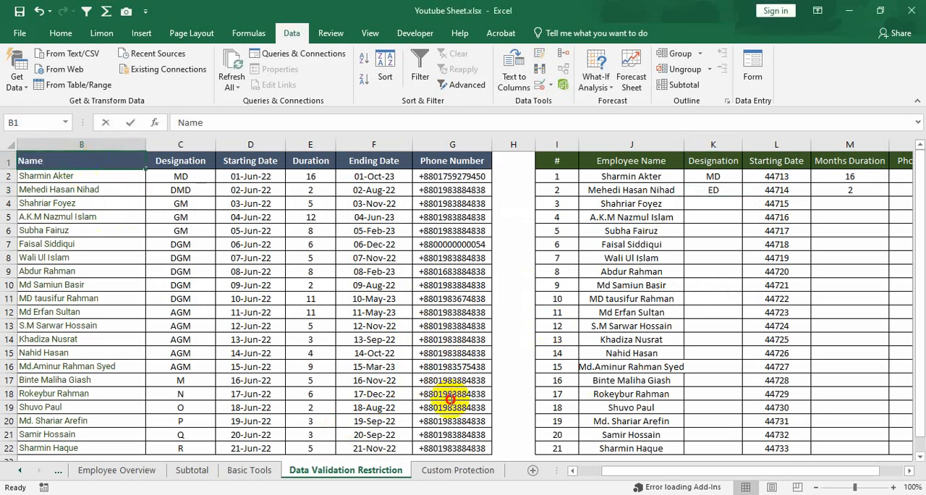
{"action": "left_click", "coordinate": [342, 246]}
{"action": "left_click_drag", "start_coordinate": [118, 160], "coordinate": [447, 446]}
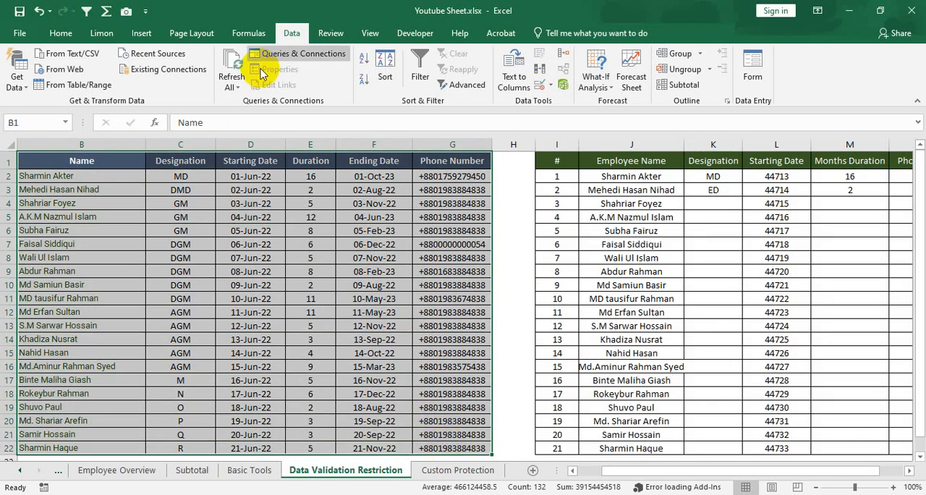
{"action": "left_click", "coordinate": [114, 164]}
{"action": "left_click_drag", "start_coordinate": [117, 165], "coordinate": [130, 450]}
{"action": "left_click_drag", "start_coordinate": [198, 162], "coordinate": [204, 419]}
{"action": "left_click_drag", "start_coordinate": [248, 158], "coordinate": [267, 449]}
{"action": "left_click", "coordinate": [308, 159]}
{"action": "left_click", "coordinate": [362, 159]}
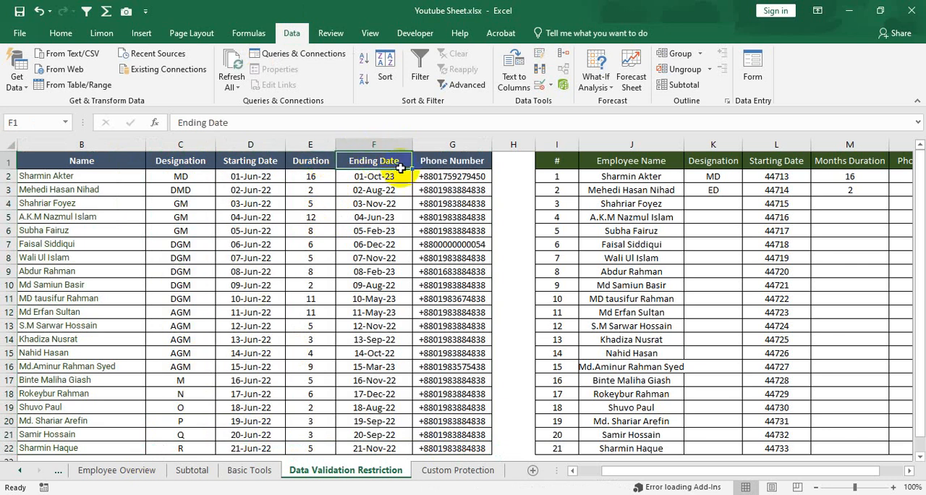
{"action": "left_click", "coordinate": [466, 160]}
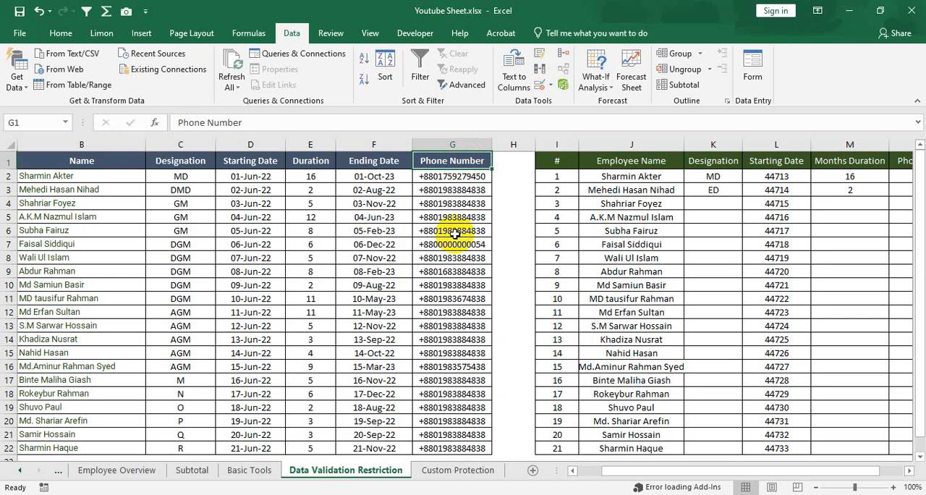
{"action": "left_click", "coordinate": [292, 493]}
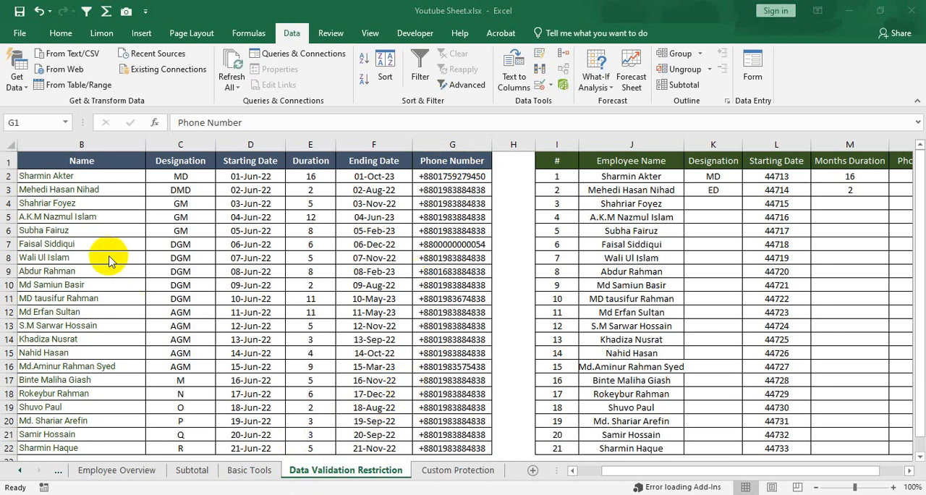
Compare the Designation entries of the first table with the Designation column of the second table.
{"action": "left_click", "coordinate": [188, 177]}
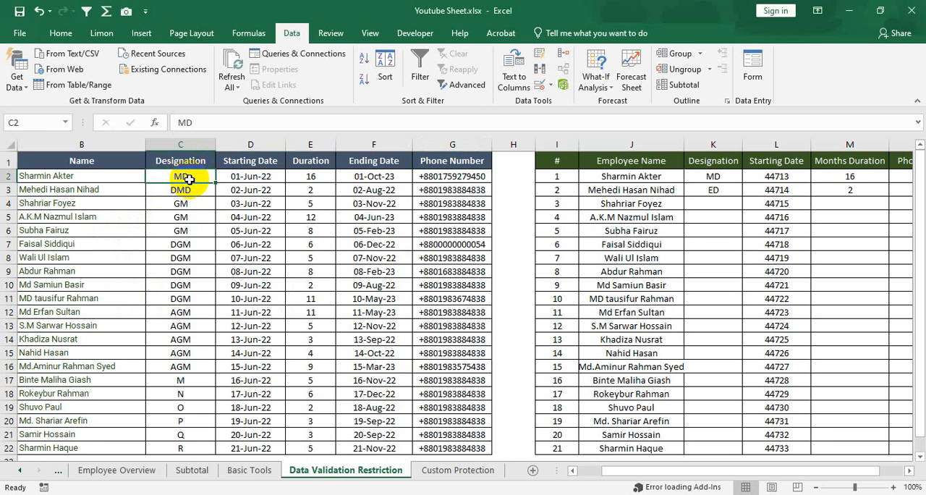
{"action": "left_click", "coordinate": [195, 190]}
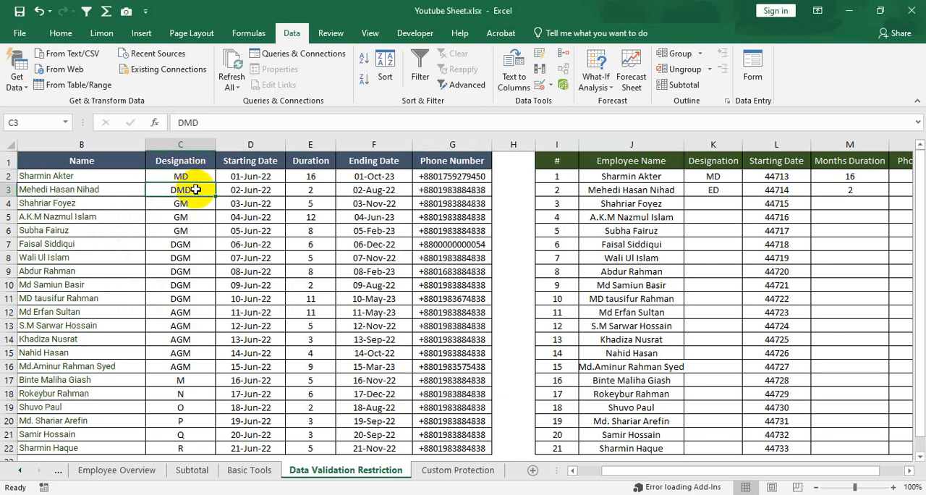
{"action": "left_click", "coordinate": [197, 179]}
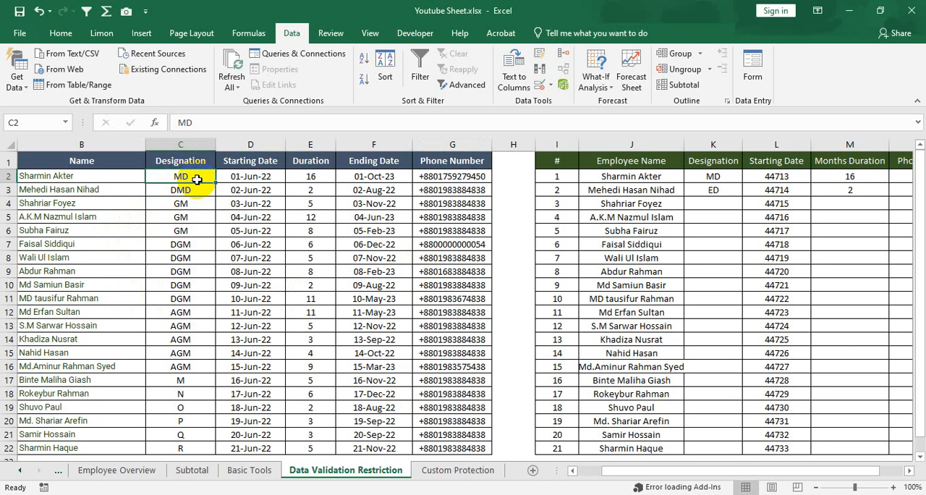
{"action": "key", "text": "Down"}
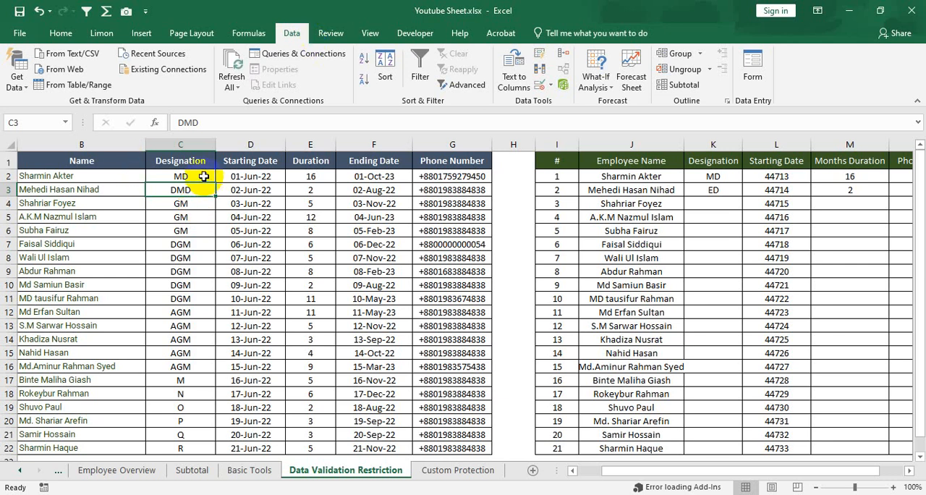
{"action": "left_click_drag", "start_coordinate": [201, 176], "coordinate": [181, 447]}
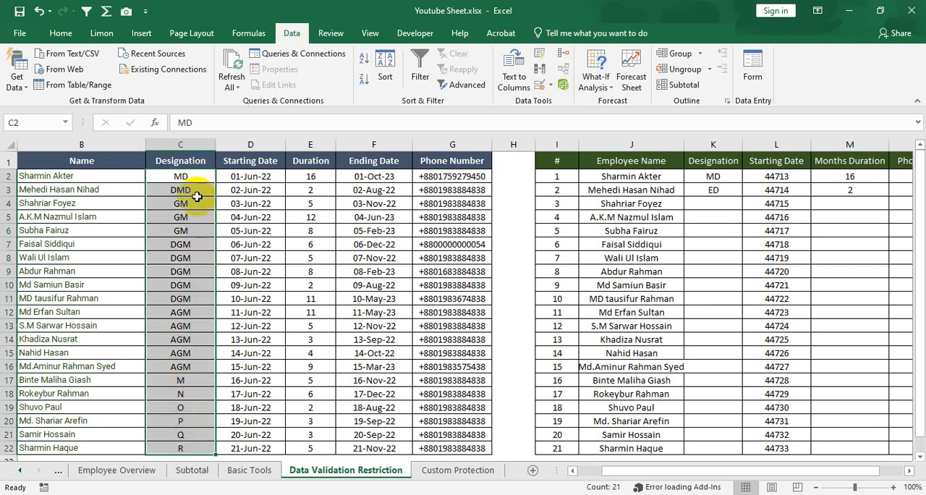
{"action": "left_click", "coordinate": [726, 177]}
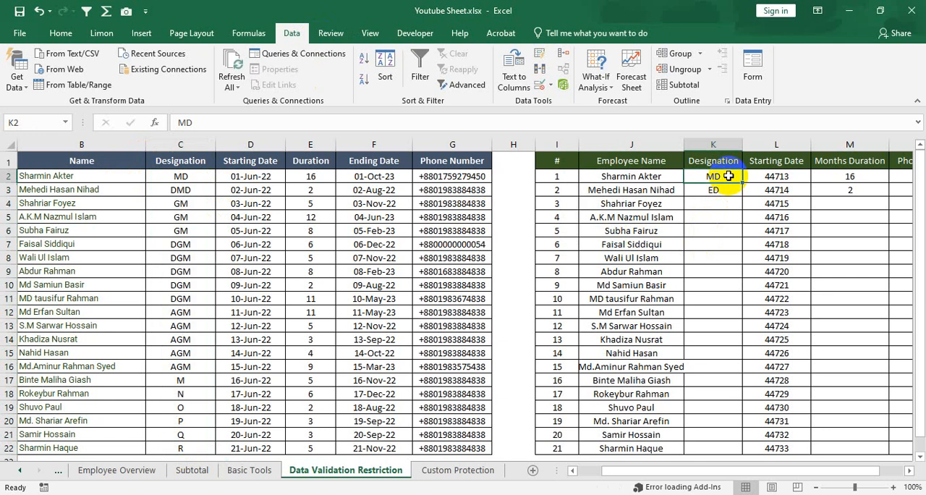
{"action": "left_click_drag", "start_coordinate": [725, 176], "coordinate": [708, 448]}
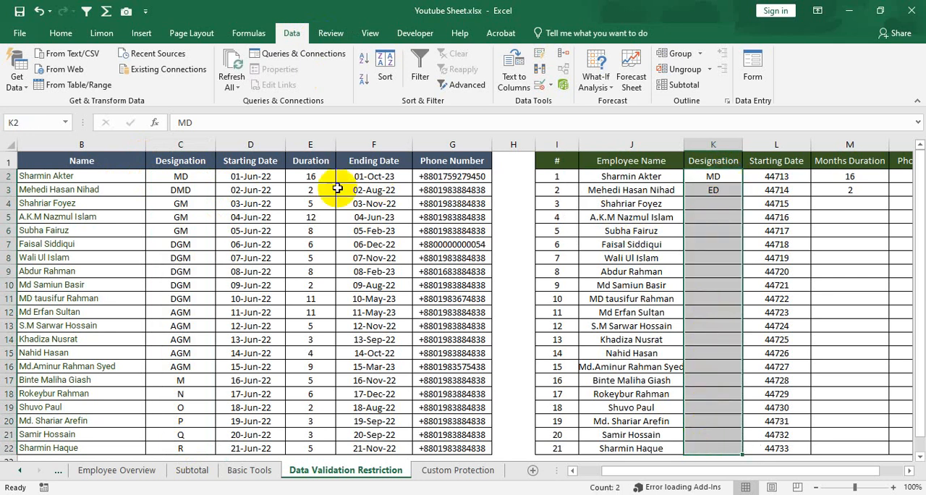
{"action": "left_click", "coordinate": [185, 176]}
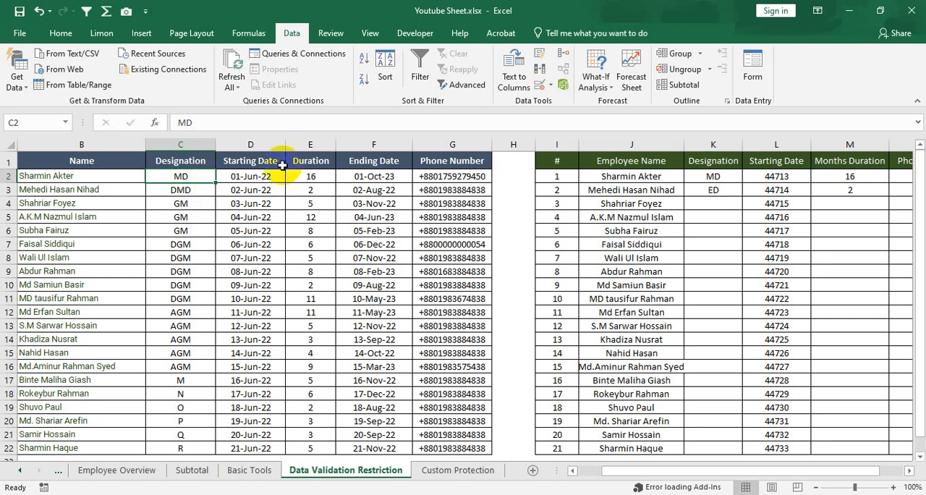
Examine the Starting Date and Duration columns of the first table.
{"action": "left_click", "coordinate": [253, 160]}
{"action": "left_click_drag", "start_coordinate": [283, 160], "coordinate": [248, 449]}
{"action": "left_click", "coordinate": [264, 177]}
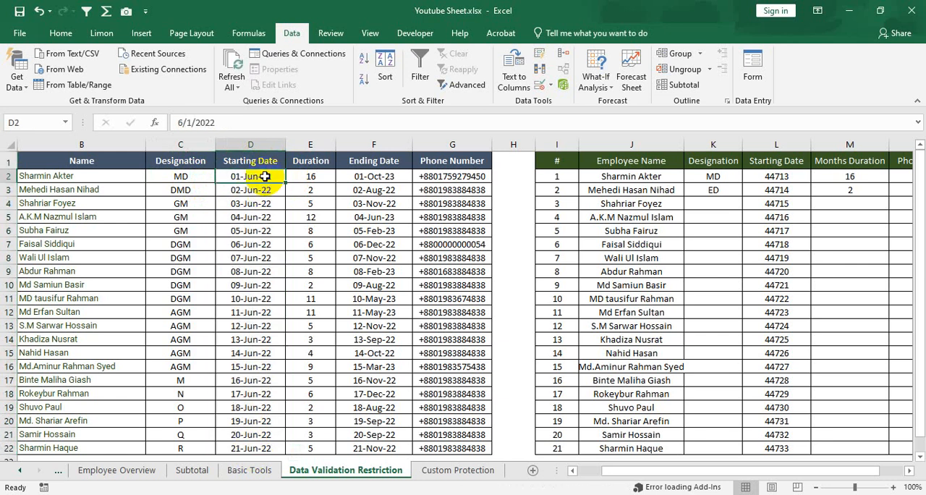
{"action": "left_click_drag", "start_coordinate": [265, 177], "coordinate": [253, 445]}
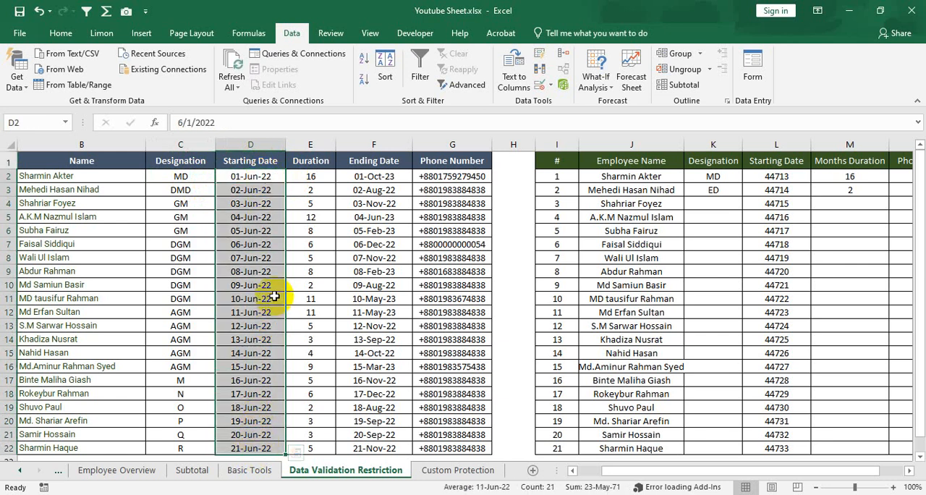
{"action": "left_click", "coordinate": [265, 260]}
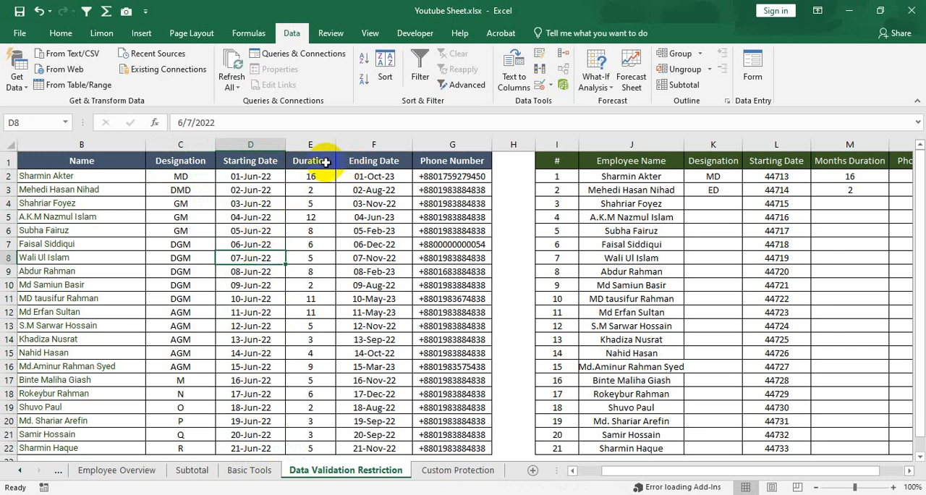
{"action": "left_click_drag", "start_coordinate": [320, 161], "coordinate": [311, 445]}
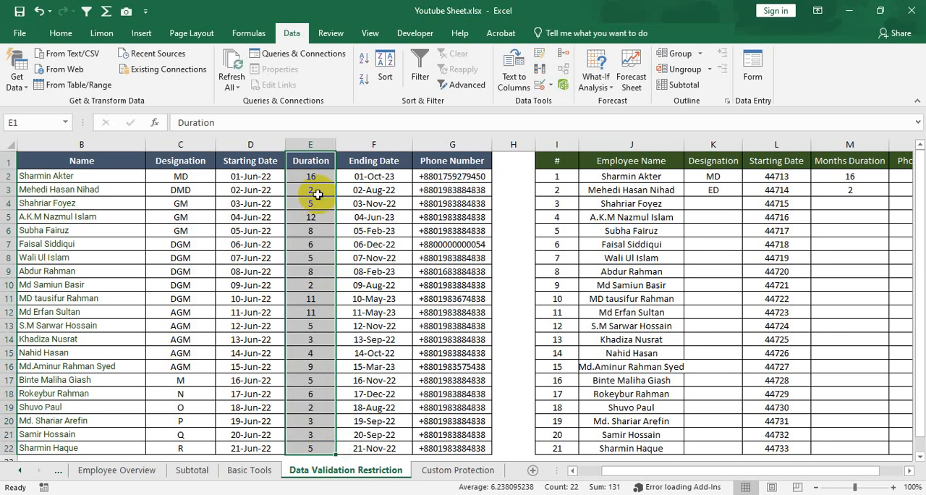
{"action": "left_click_drag", "start_coordinate": [313, 178], "coordinate": [308, 399]}
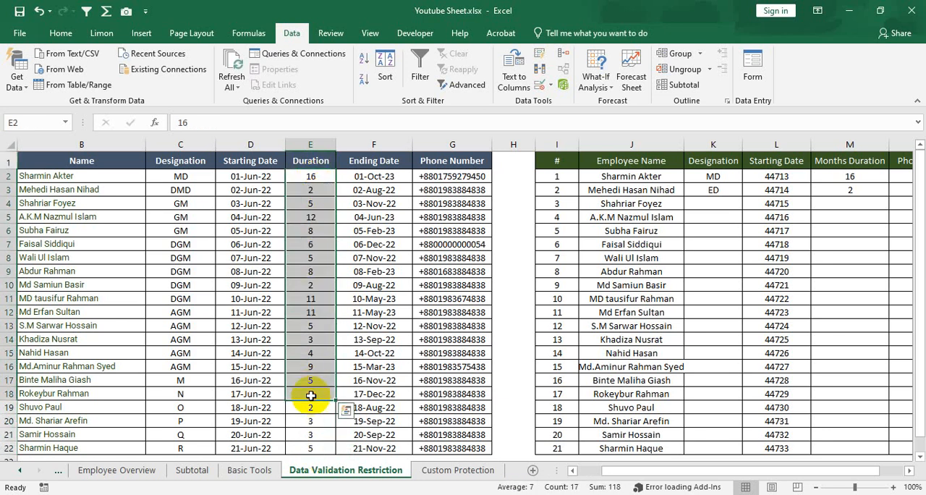
{"action": "left_click", "coordinate": [313, 177]}
{"action": "left_click_drag", "start_coordinate": [315, 179], "coordinate": [316, 450]}
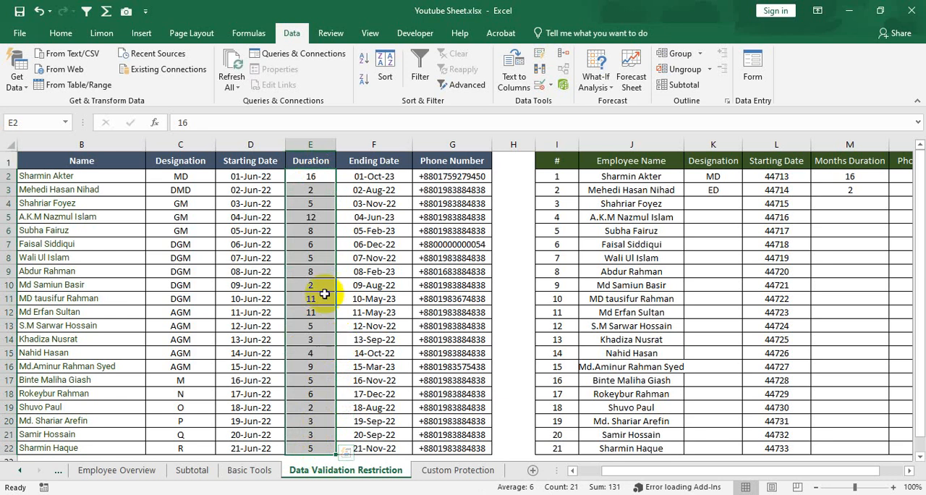
Review the full extent of both tables, including the second table's Designation and Months Duration entries.
{"action": "left_click_drag", "start_coordinate": [607, 470], "coordinate": [658, 469]}
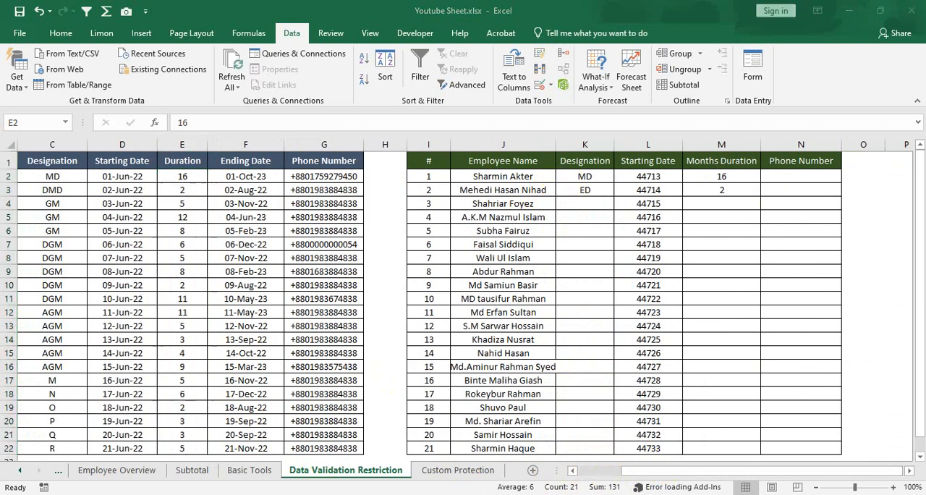
{"action": "left_click_drag", "start_coordinate": [630, 476], "coordinate": [554, 469]}
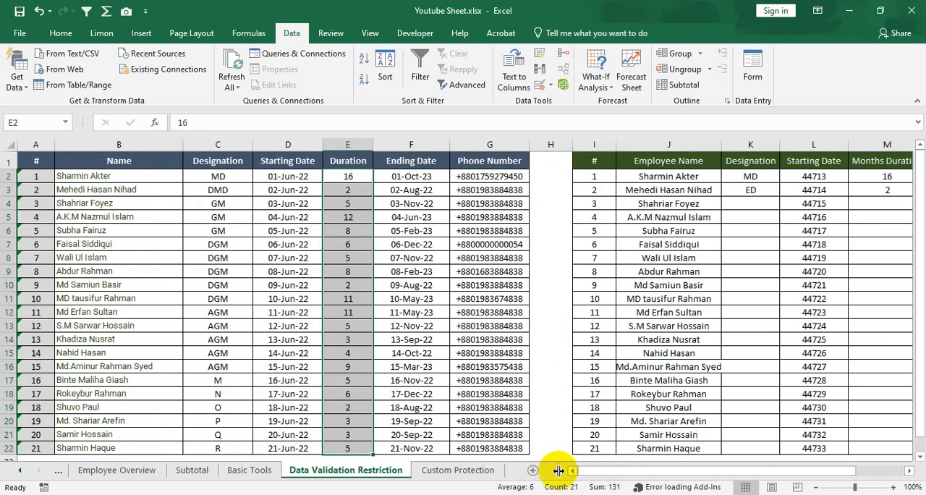
{"action": "left_click", "coordinate": [243, 247]}
{"action": "left_click", "coordinate": [112, 161]}
{"action": "left_click_drag", "start_coordinate": [112, 160], "coordinate": [499, 381]}
{"action": "left_click_drag", "start_coordinate": [651, 472], "coordinate": [715, 444]}
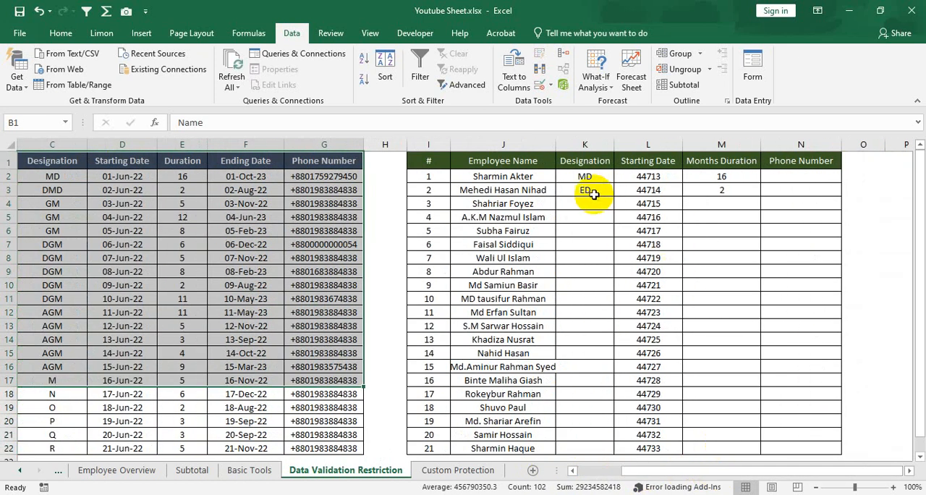
{"action": "left_click_drag", "start_coordinate": [588, 204], "coordinate": [612, 216]}
{"action": "mouse_move", "coordinate": [602, 180]}
{"action": "left_mouse_down"}
{"action": "mouse_move", "coordinate": [607, 186]}
{"action": "mouse_move", "coordinate": [589, 192]}
{"action": "left_mouse_up"}
{"action": "left_click", "coordinate": [716, 189]}
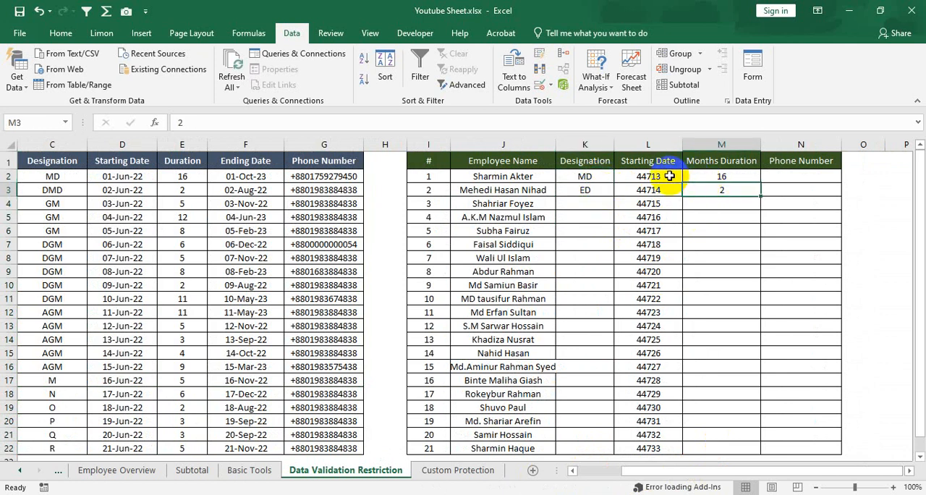
Clear the contents of the Starting Date cells L2:L22 in the second table.
{"action": "left_click_drag", "start_coordinate": [655, 177], "coordinate": [646, 446]}
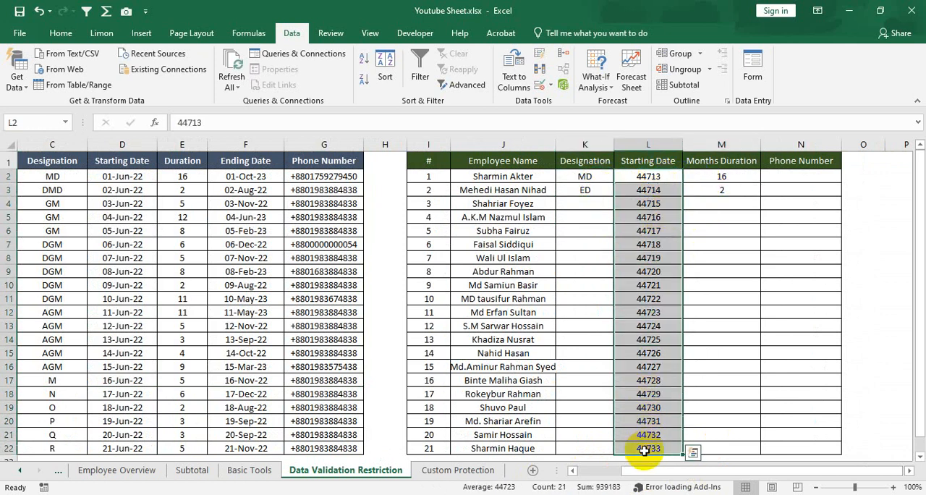
{"action": "right_click", "coordinate": [660, 204]}
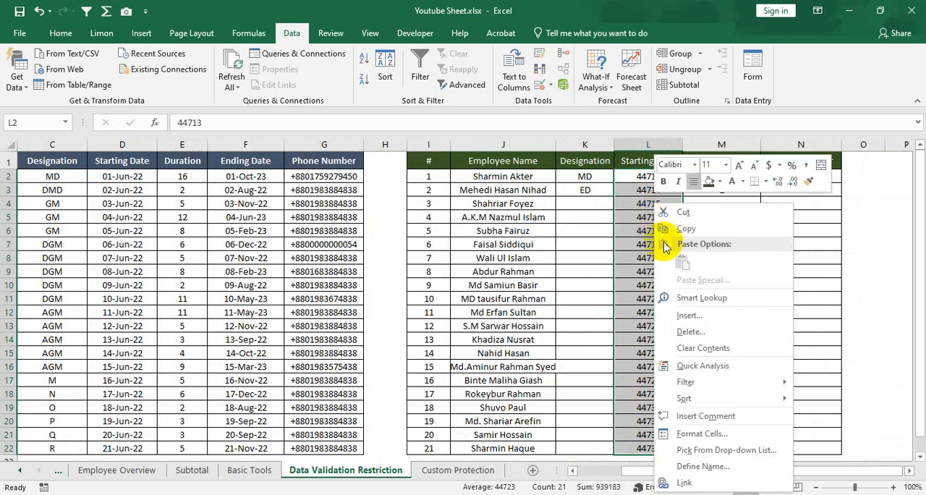
{"action": "left_click", "coordinate": [705, 348]}
Start a data validation rule for the second table's Designation cells K2:K22 that allows entries by text length.
{"action": "left_click", "coordinate": [592, 178]}
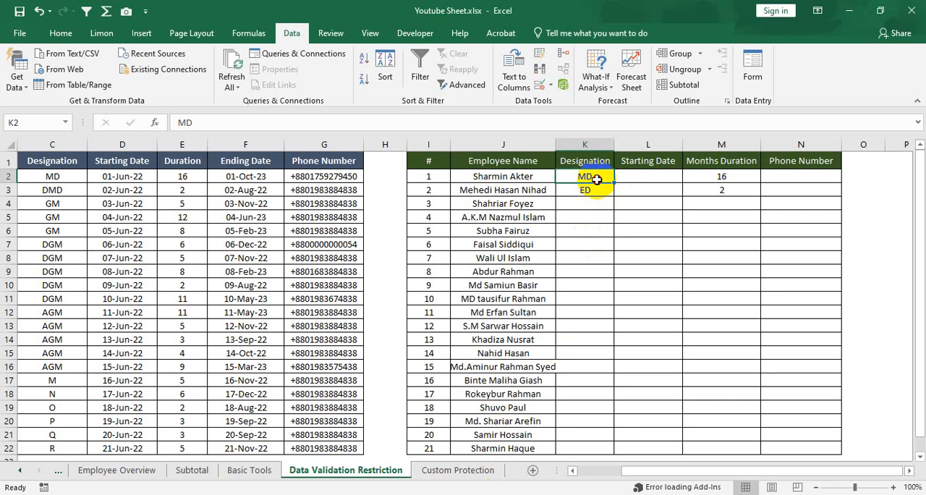
{"action": "left_click_drag", "start_coordinate": [593, 181], "coordinate": [597, 448]}
{"action": "left_click", "coordinate": [593, 195]}
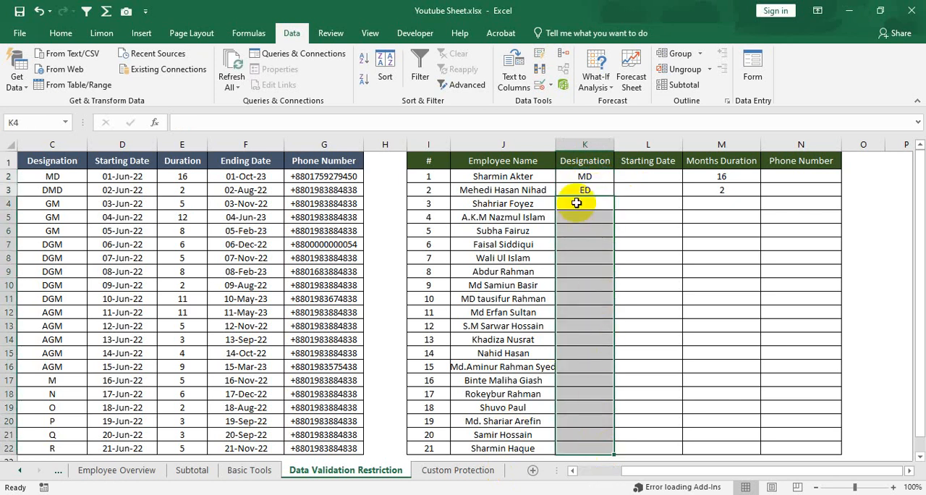
{"action": "left_click", "coordinate": [591, 177]}
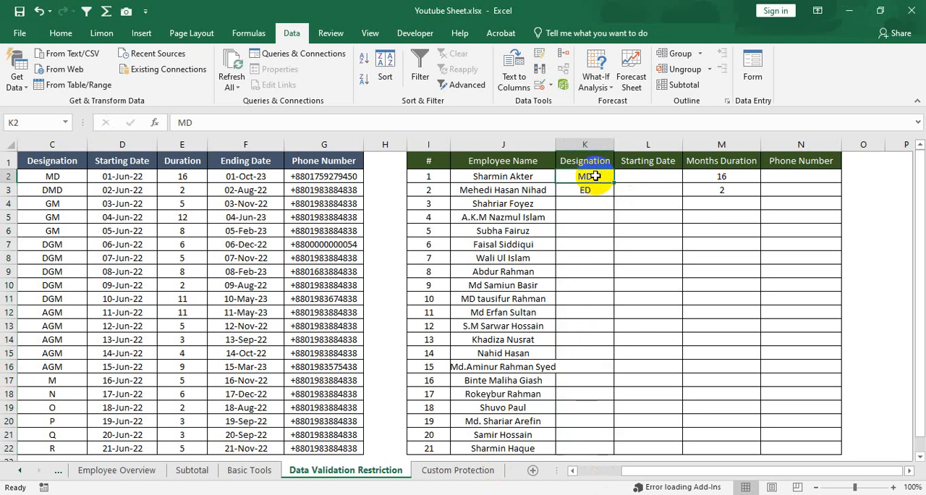
{"action": "left_click_drag", "start_coordinate": [587, 177], "coordinate": [588, 444]}
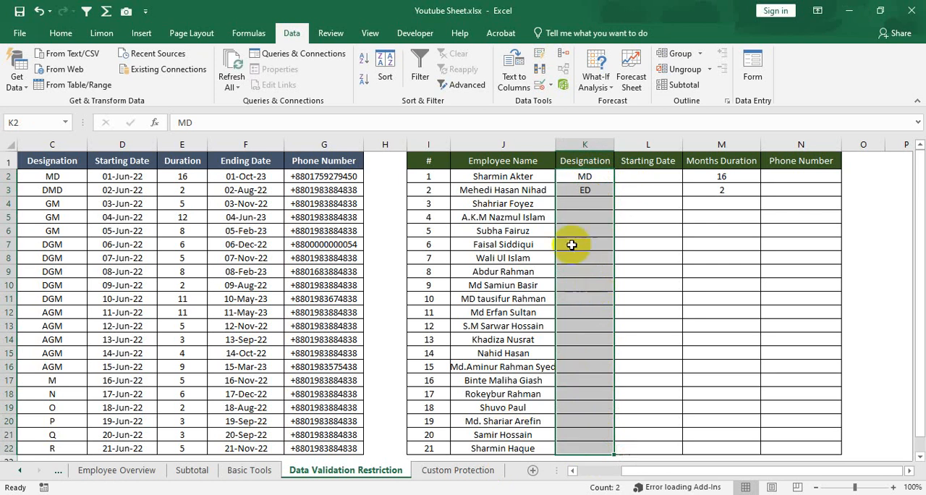
{"action": "left_click", "coordinate": [70, 37]}
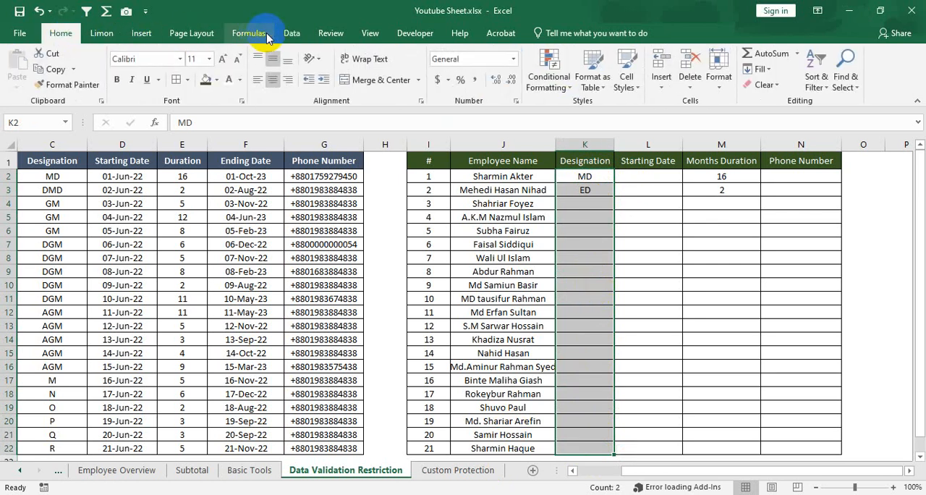
{"action": "left_click", "coordinate": [293, 32]}
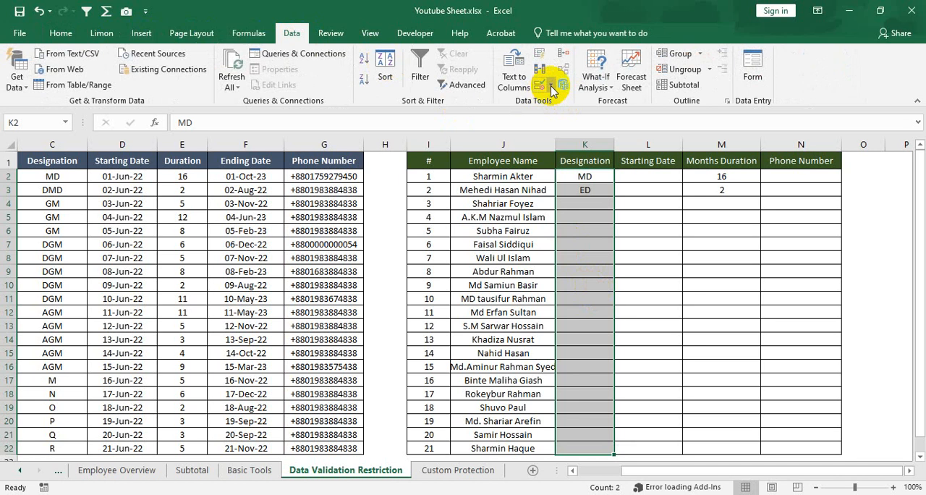
{"action": "left_click", "coordinate": [550, 86]}
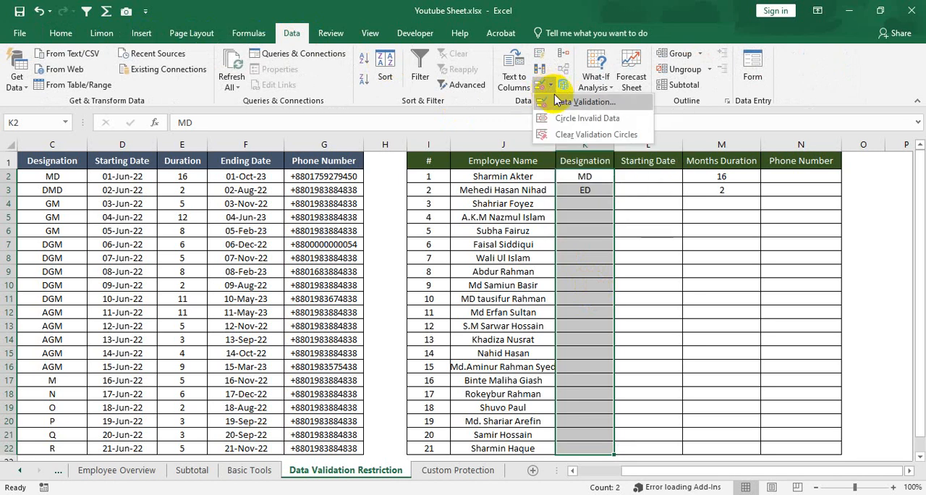
{"action": "left_click", "coordinate": [560, 101]}
{"action": "left_click_drag", "start_coordinate": [409, 131], "coordinate": [352, 131]}
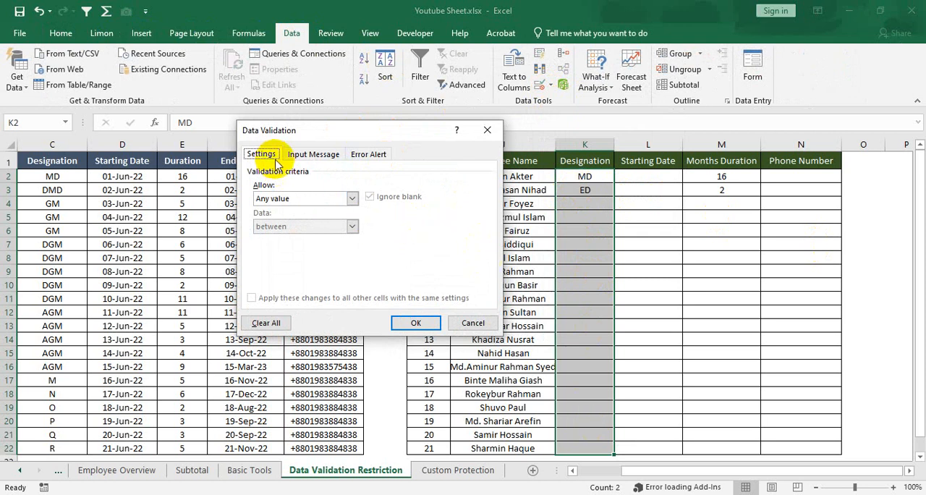
{"action": "left_click", "coordinate": [352, 198]}
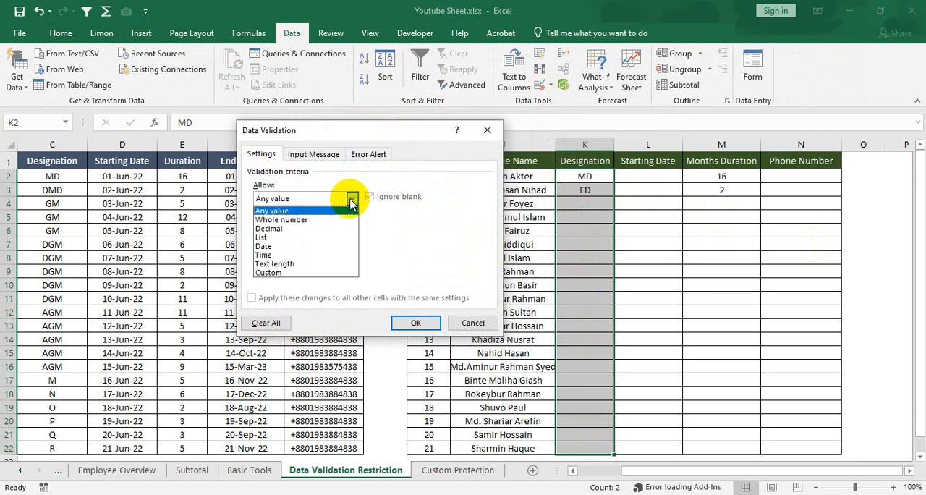
{"action": "left_click", "coordinate": [290, 265]}
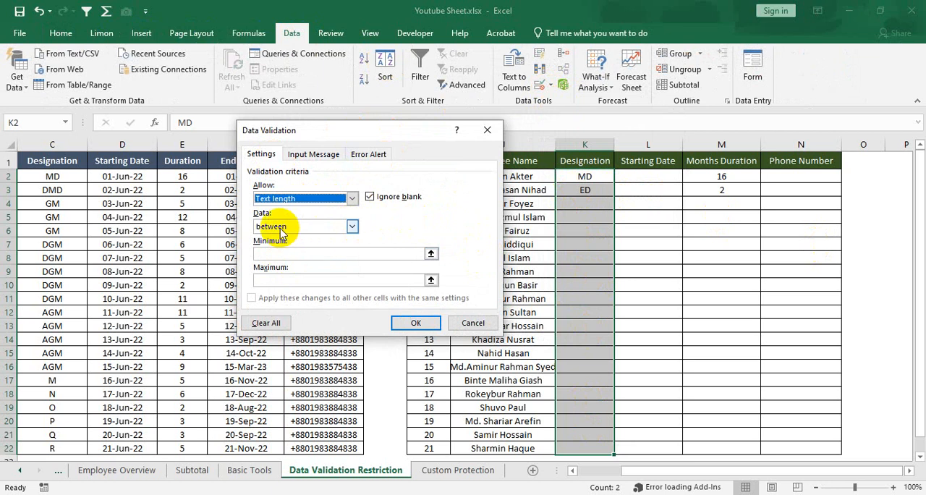
Limit the rule's text length to between a minimum of 1 and a maximum of 5 characters.
{"action": "left_click", "coordinate": [351, 226]}
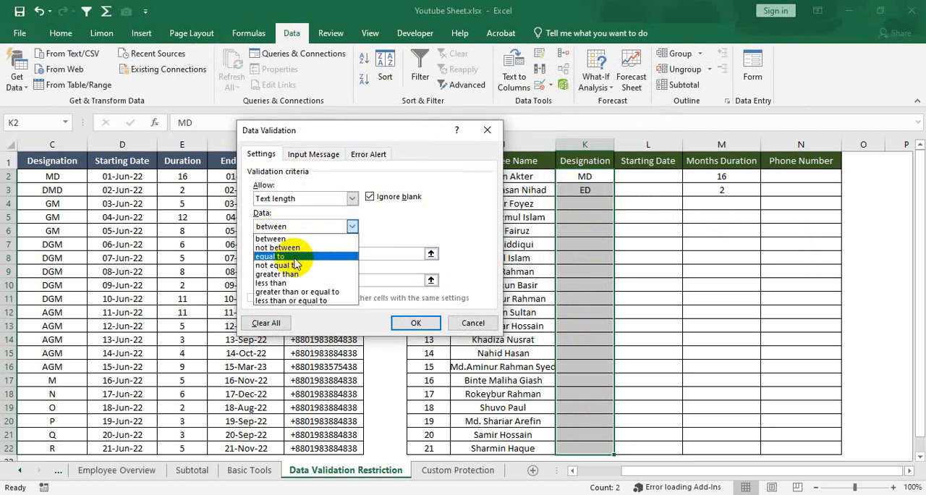
{"action": "left_click", "coordinate": [352, 226]}
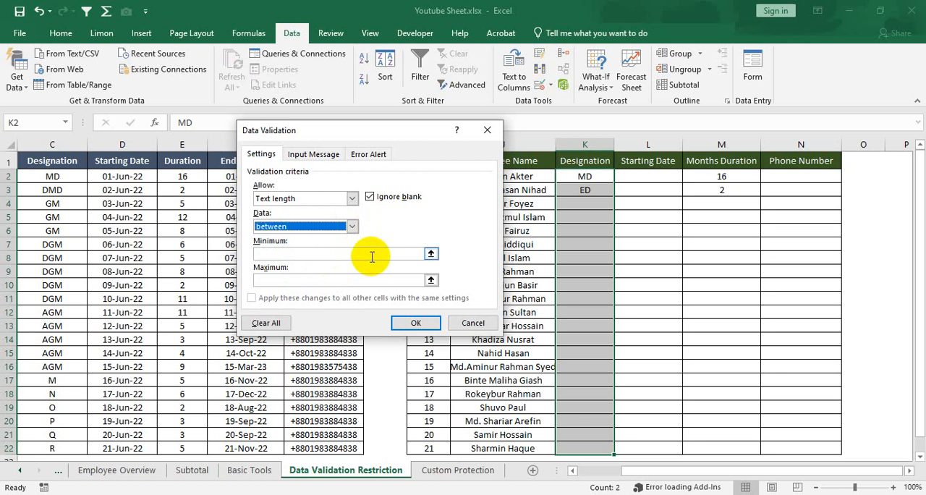
{"action": "left_click", "coordinate": [366, 254]}
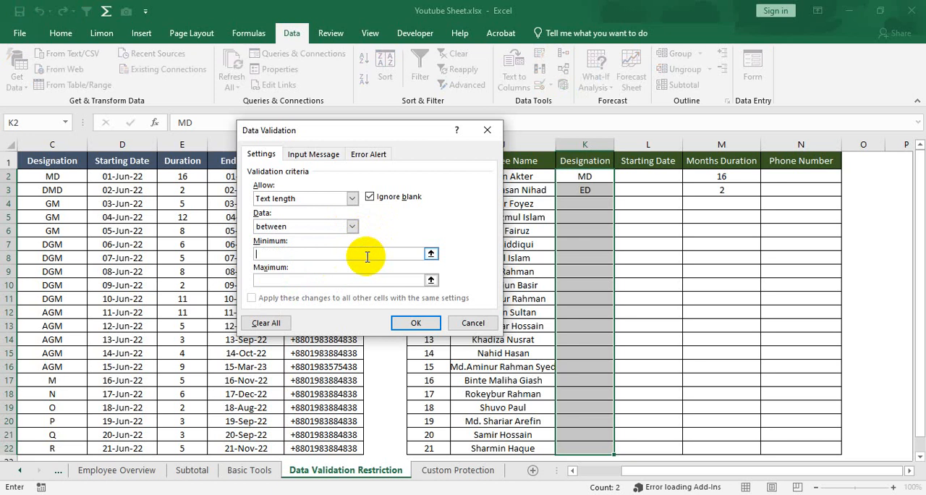
{"action": "type", "text": "1"}
{"action": "left_click", "coordinate": [334, 280]}
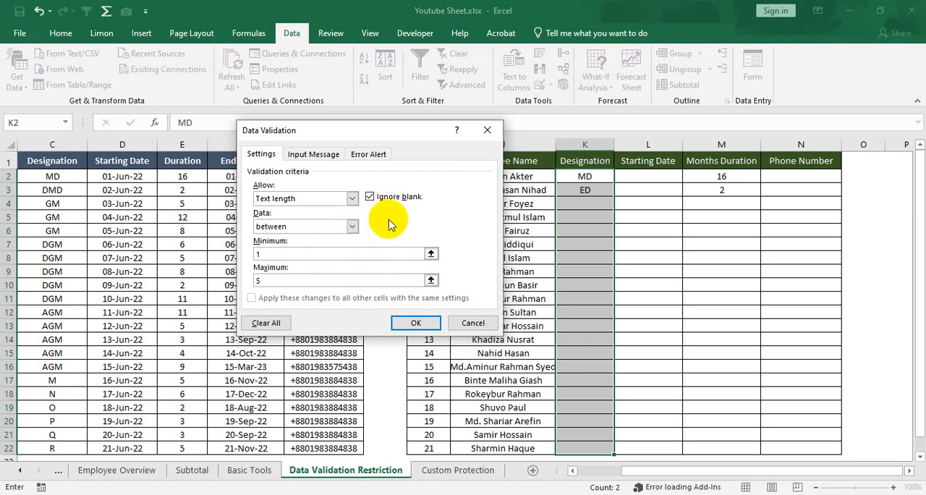
{"action": "left_click", "coordinate": [414, 325]}
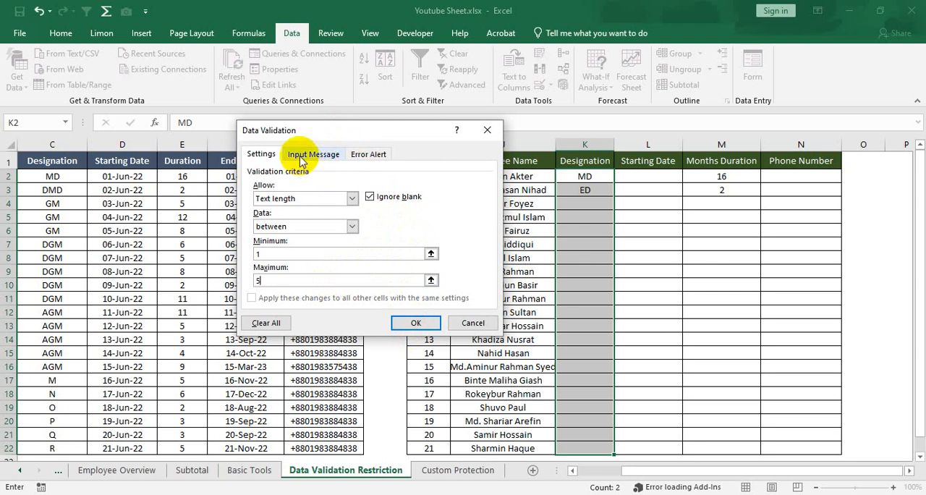
Add a Stop-style error alert titled "Stop Please!" with the message "Please type character between 1 to 5. Thank you" and apply the rule.
{"action": "left_click", "coordinate": [368, 159]}
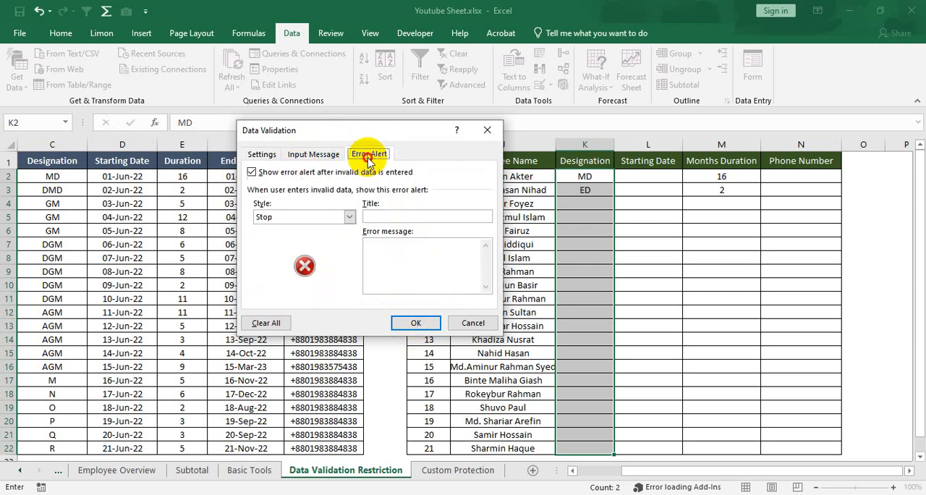
{"action": "left_click", "coordinate": [349, 219]}
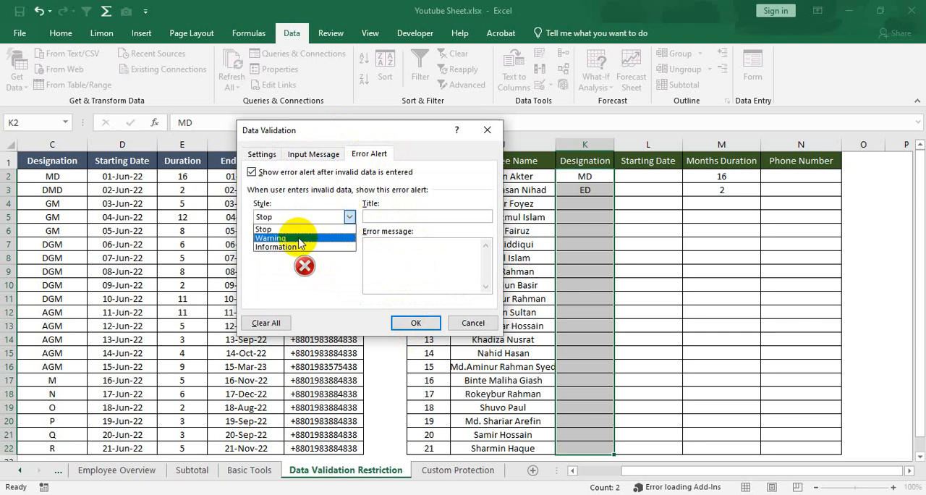
{"action": "left_click", "coordinate": [350, 217]}
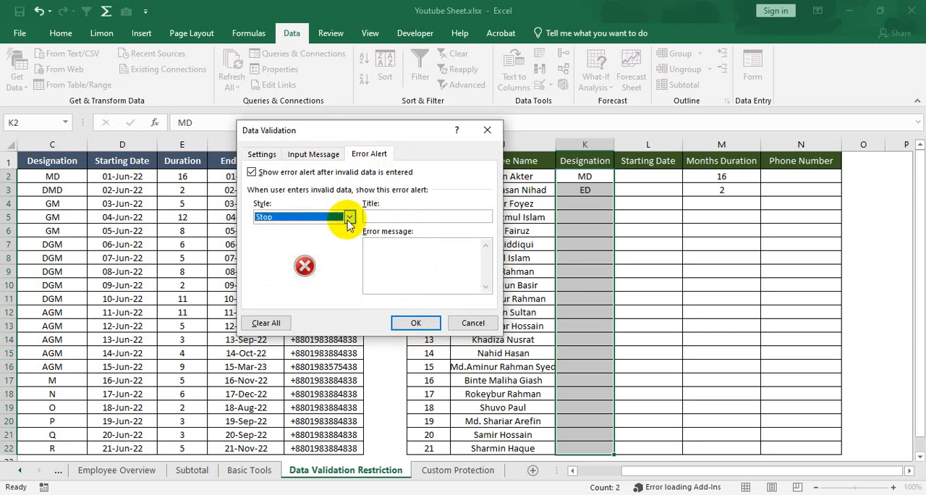
{"action": "left_click", "coordinate": [402, 217]}
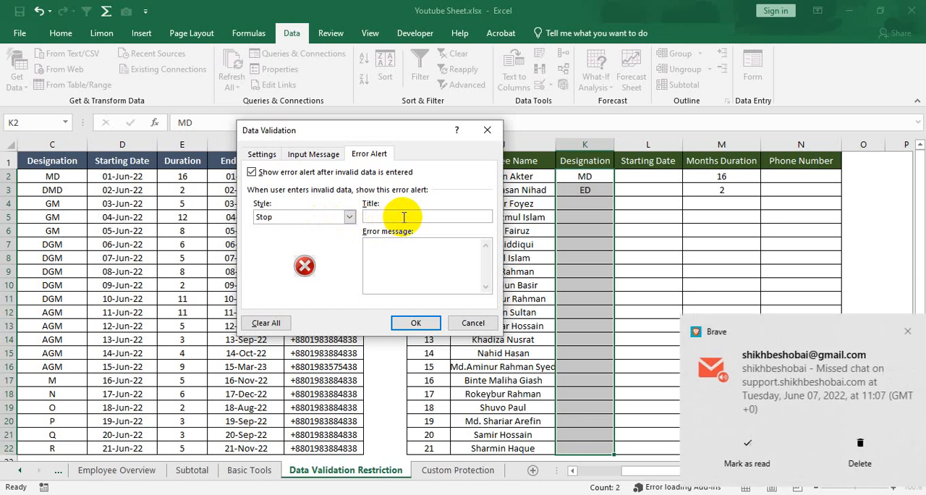
{"action": "type", "text": "Stop P"}
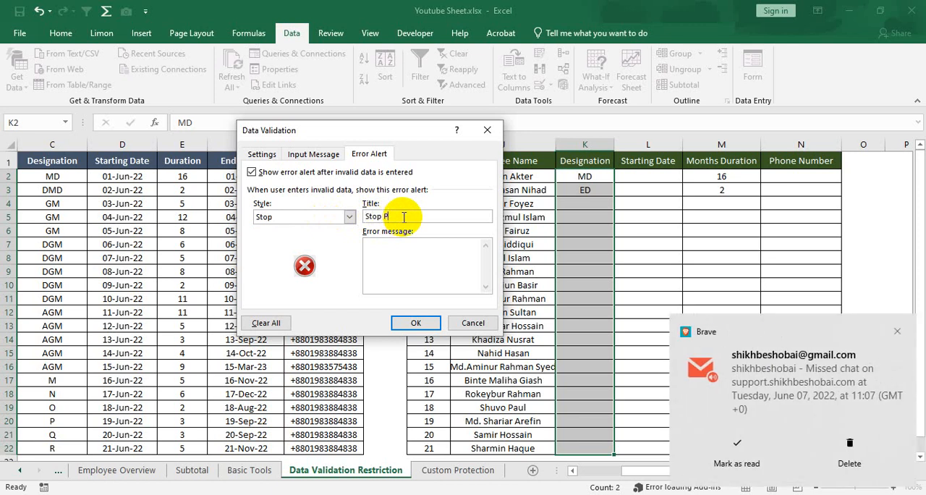
{"action": "type", "text": "lease!"}
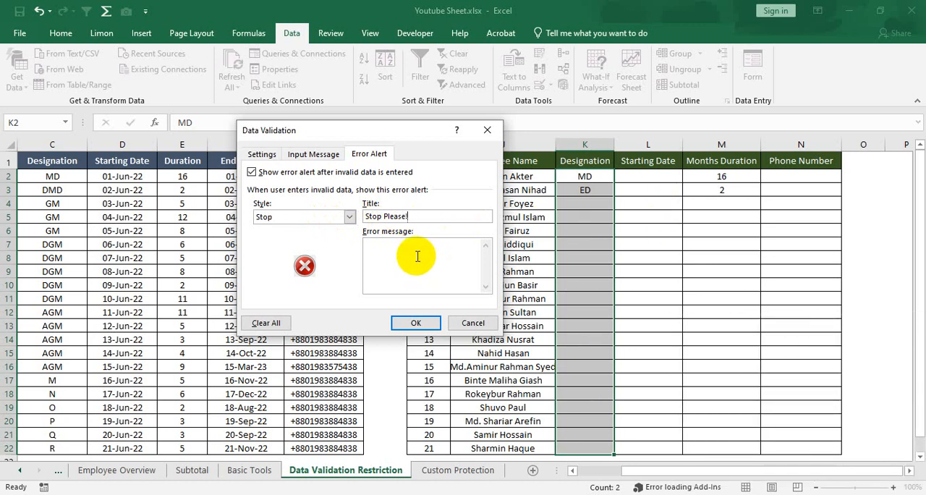
{"action": "left_click", "coordinate": [417, 256]}
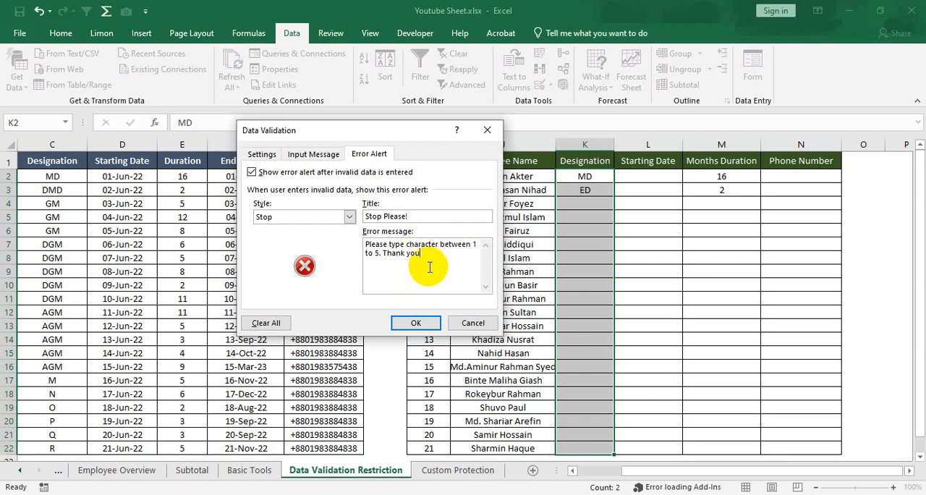
{"action": "left_click", "coordinate": [415, 326]}
Enter the designation DMD in cell K4 of the second table.
{"action": "left_click", "coordinate": [586, 202]}
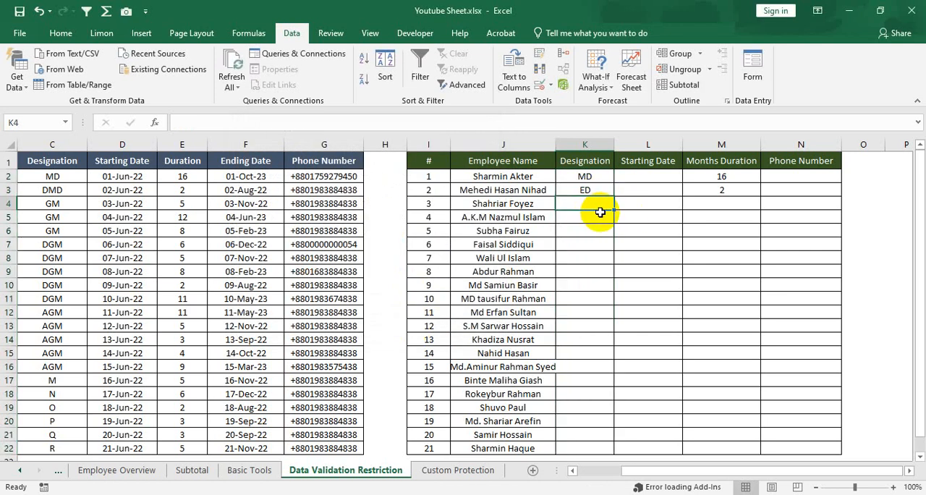
{"action": "type", "text": "DMD"}
{"action": "key", "text": "Return"}
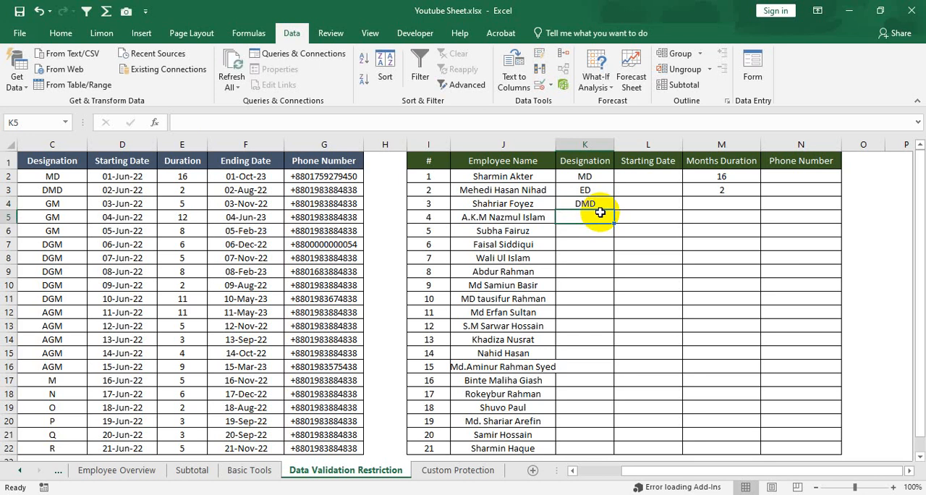
Try to enter "General Manager" as the designation in cell K5, retry it once, and cancel the entry.
{"action": "type", "text": "MD"}
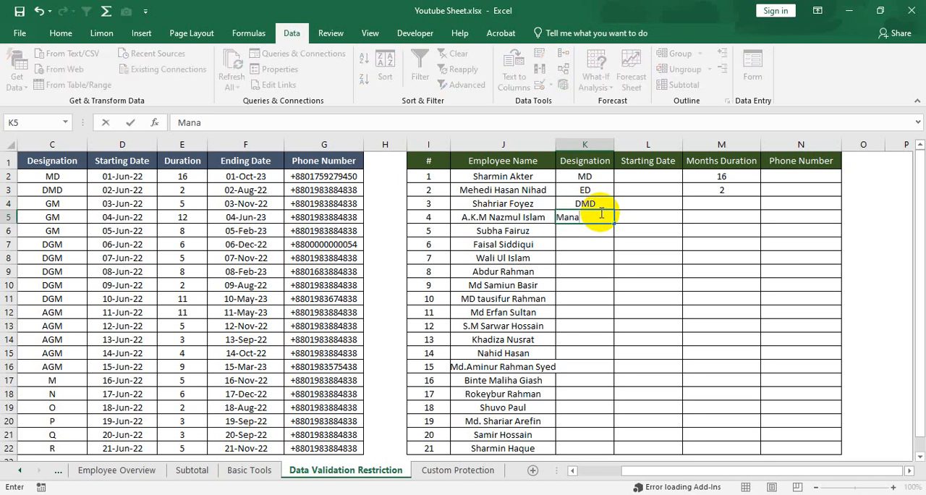
{"action": "key", "text": "BackSpace"}
{"action": "key", "text": "BackSpace"}
{"action": "key", "text": "BackSpace"}
{"action": "key", "text": "BackSpace"}
{"action": "key", "text": "BackSpace"}
{"action": "key", "text": "BackSpace"}
{"action": "type", "text": "General Manager"}
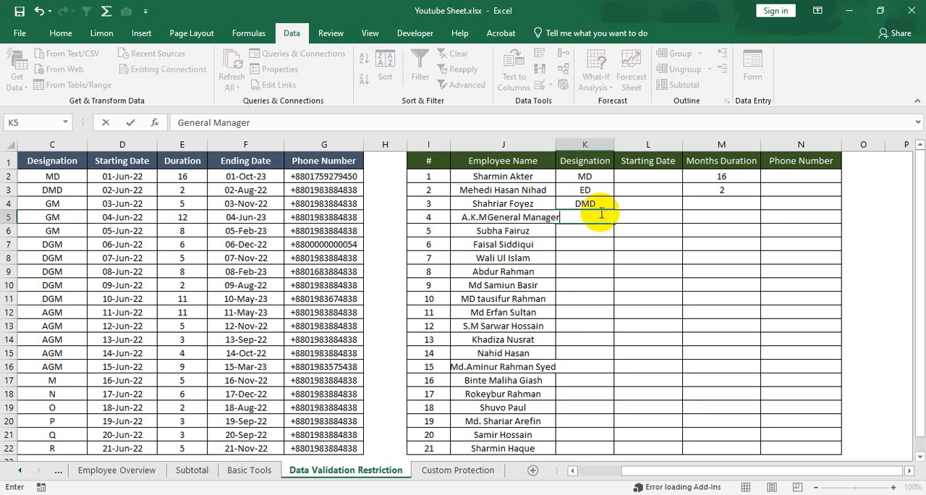
{"action": "key", "text": "Return"}
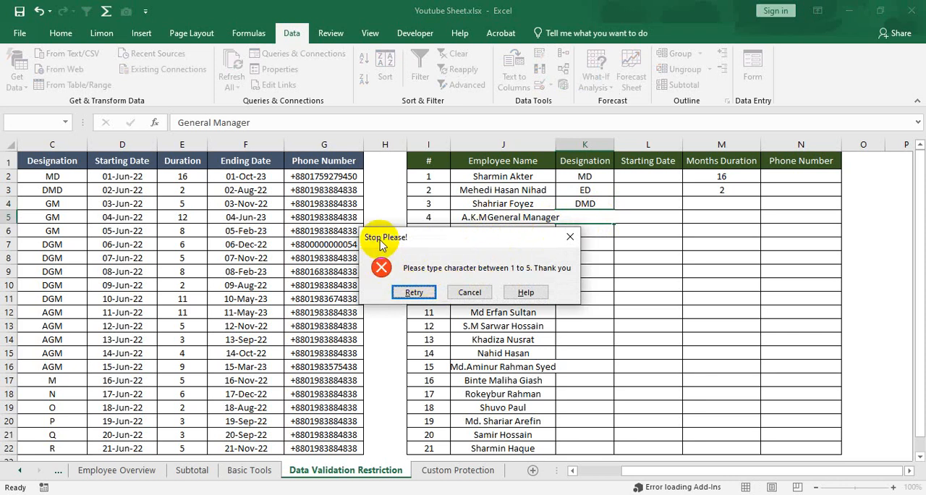
{"action": "mouse_move", "coordinate": [367, 240]}
{"action": "left_mouse_down"}
{"action": "mouse_move", "coordinate": [395, 242]}
{"action": "mouse_move", "coordinate": [379, 247]}
{"action": "left_mouse_up"}
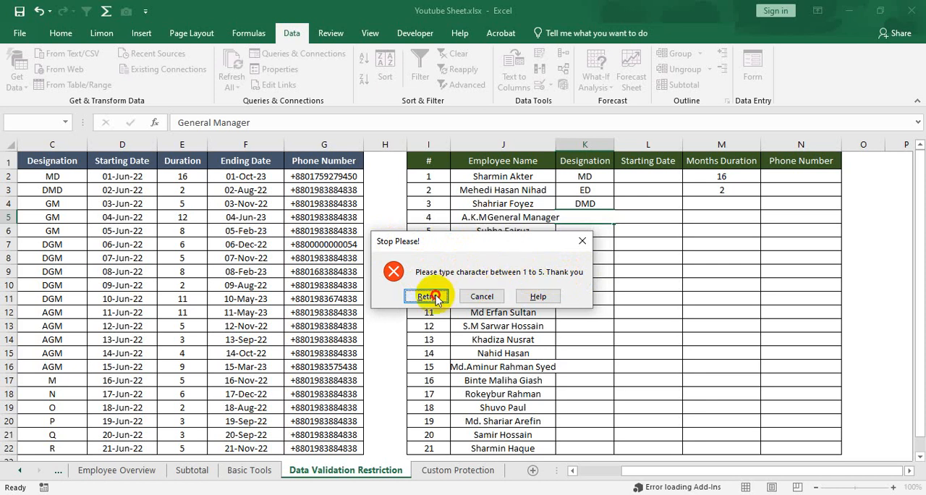
{"action": "left_click", "coordinate": [434, 295]}
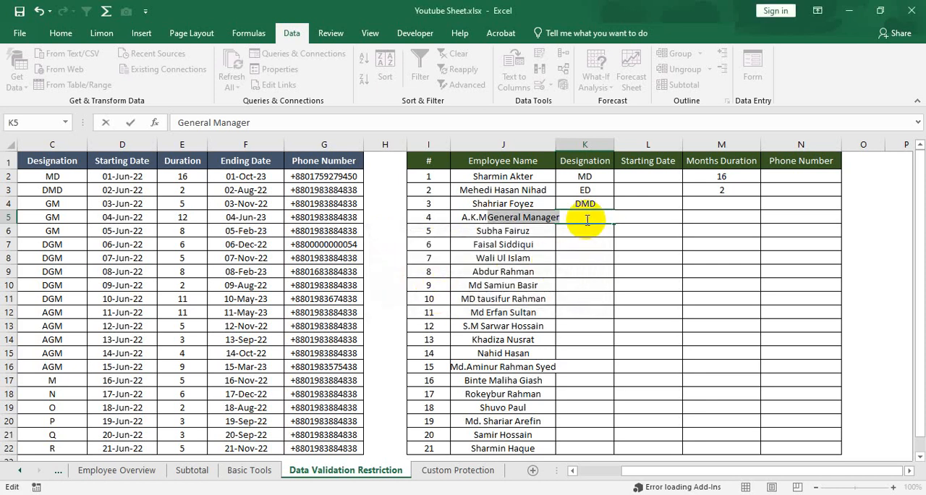
{"action": "key", "text": "Return"}
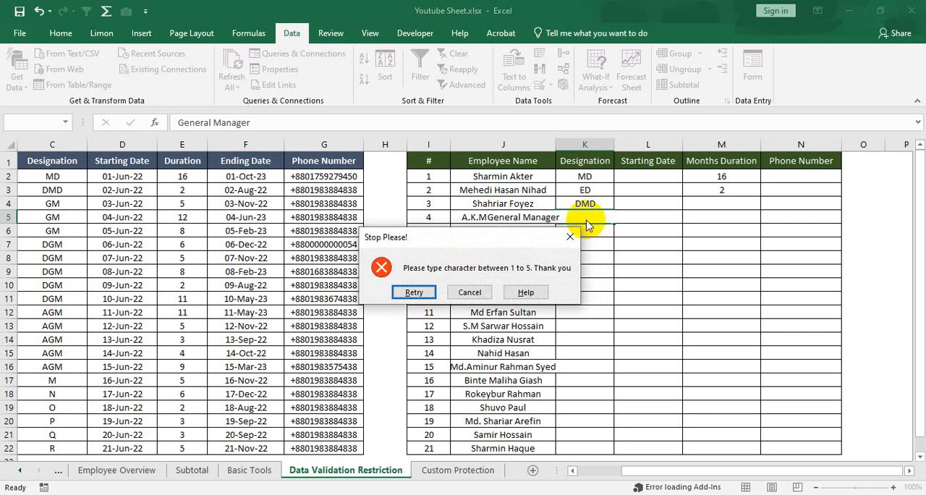
{"action": "left_click", "coordinate": [470, 292]}
Enter the designation GM in cell K5 of the second table.
{"action": "left_click", "coordinate": [589, 245]}
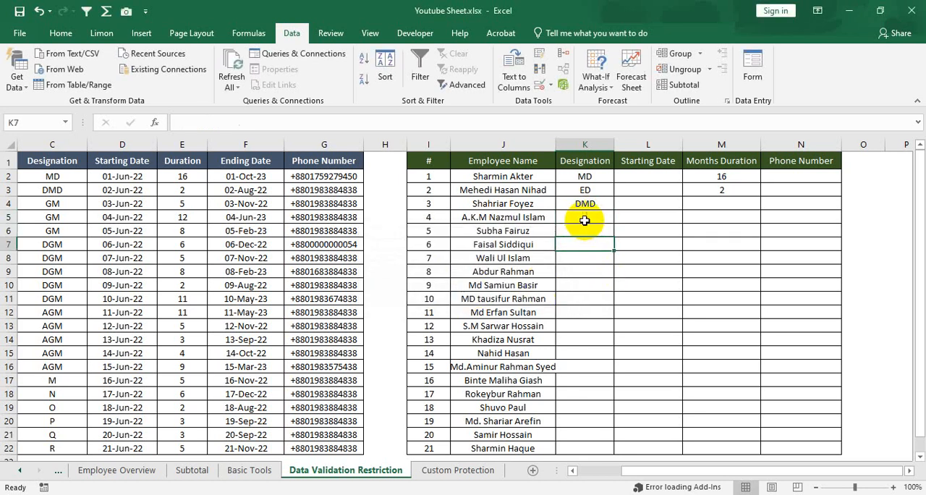
{"action": "left_click", "coordinate": [584, 220]}
{"action": "type", "text": "GM"}
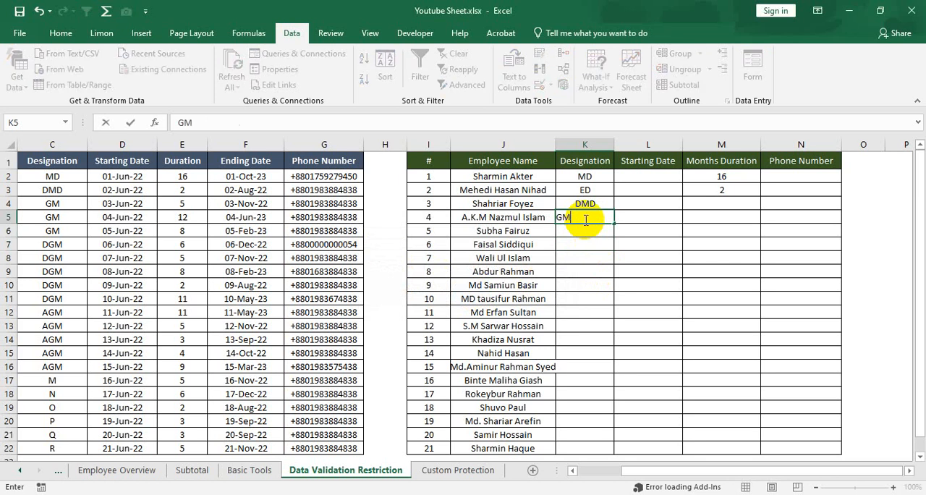
{"action": "key", "text": "Return"}
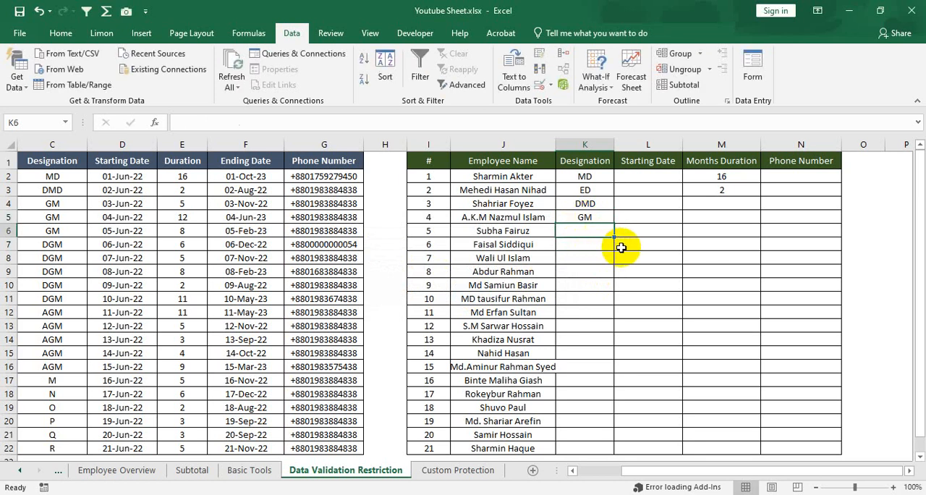
Try to enter "Manager" as the designation in cell K6 of the second table and cancel the entry.
{"action": "type", "text": "Manager"}
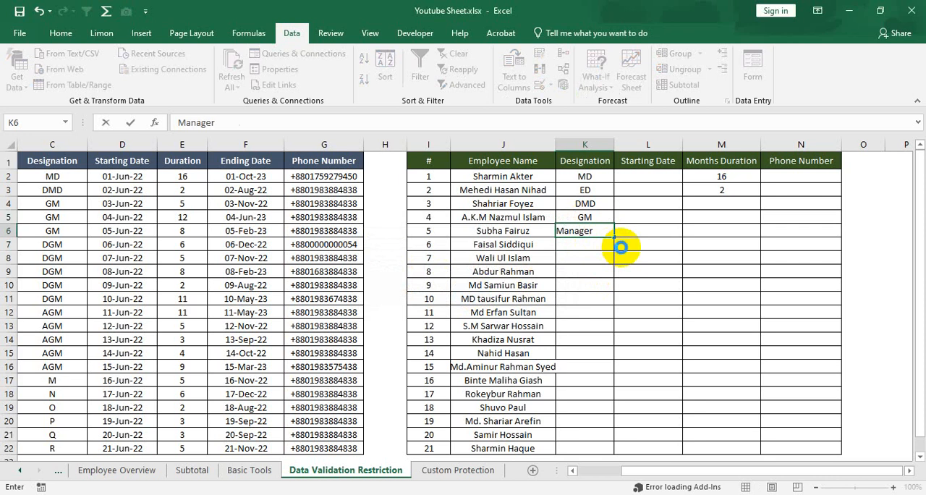
{"action": "key", "text": "Return"}
{"action": "left_click_drag", "start_coordinate": [516, 245], "coordinate": [383, 250]}
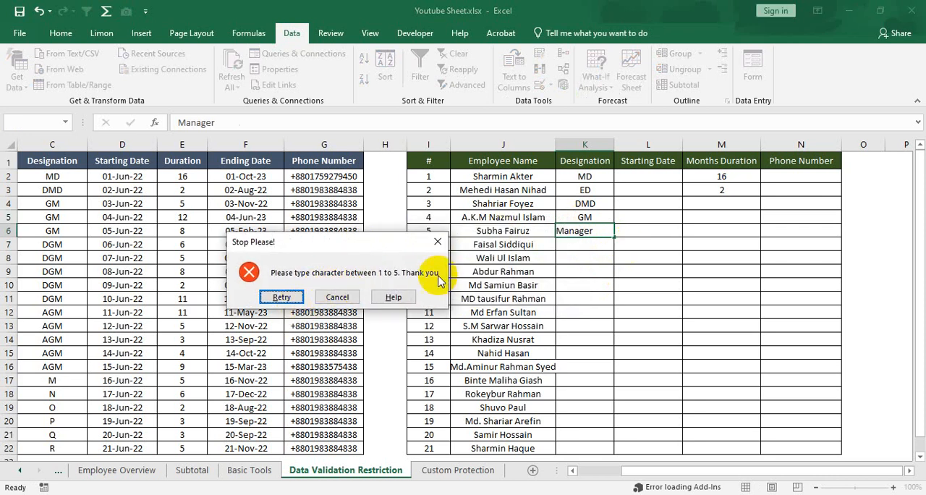
{"action": "left_click", "coordinate": [337, 296]}
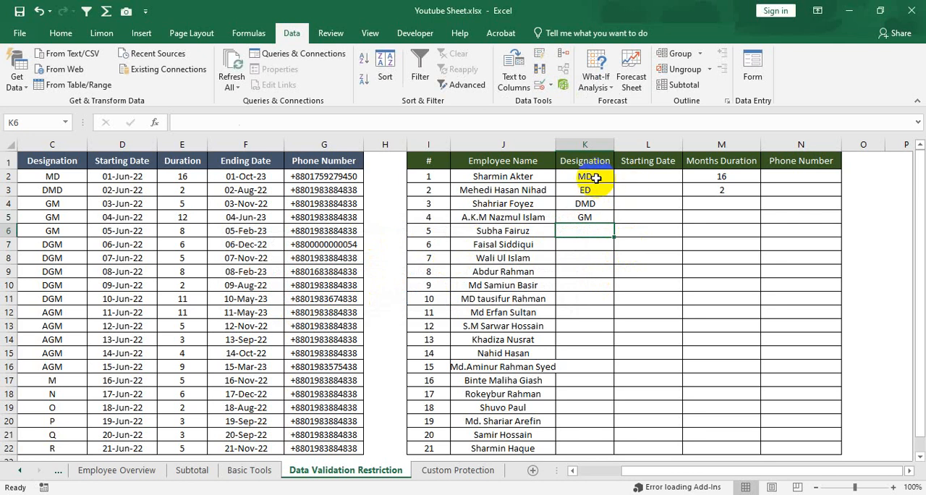
Enter the five-character designation SGMDS in cell K6 of the second table.
{"action": "left_click_drag", "start_coordinate": [589, 177], "coordinate": [580, 447]}
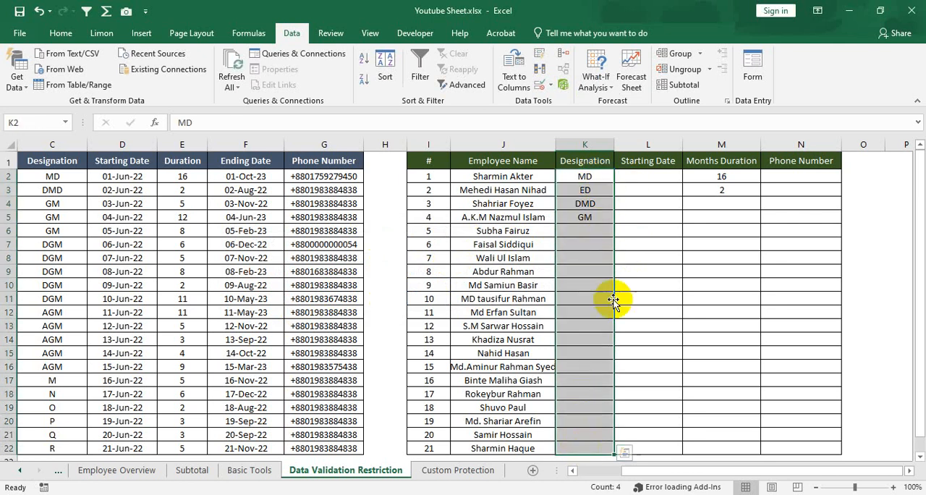
{"action": "left_click", "coordinate": [594, 236]}
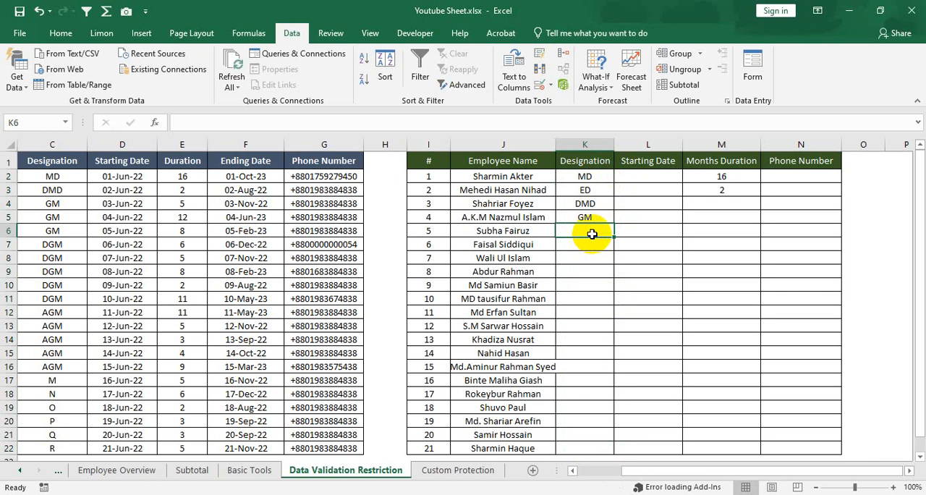
{"action": "type", "text": "SGMDS"}
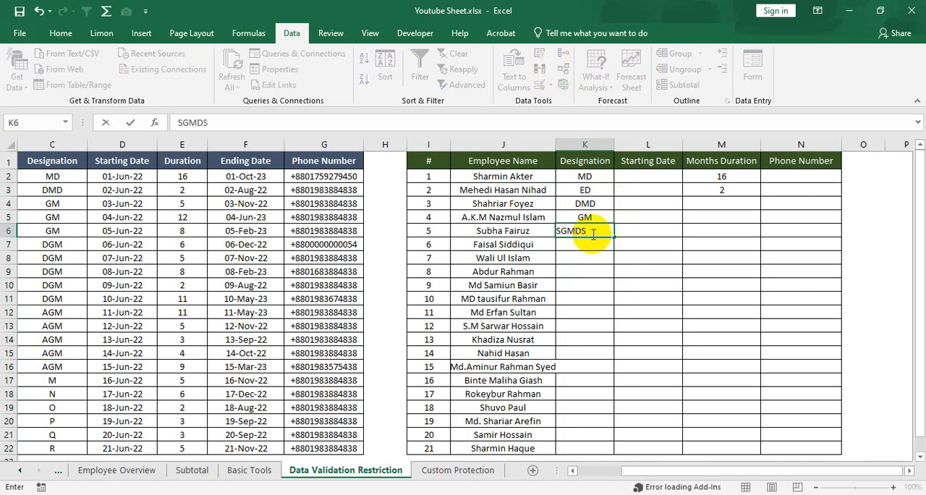
{"action": "key", "text": "Return"}
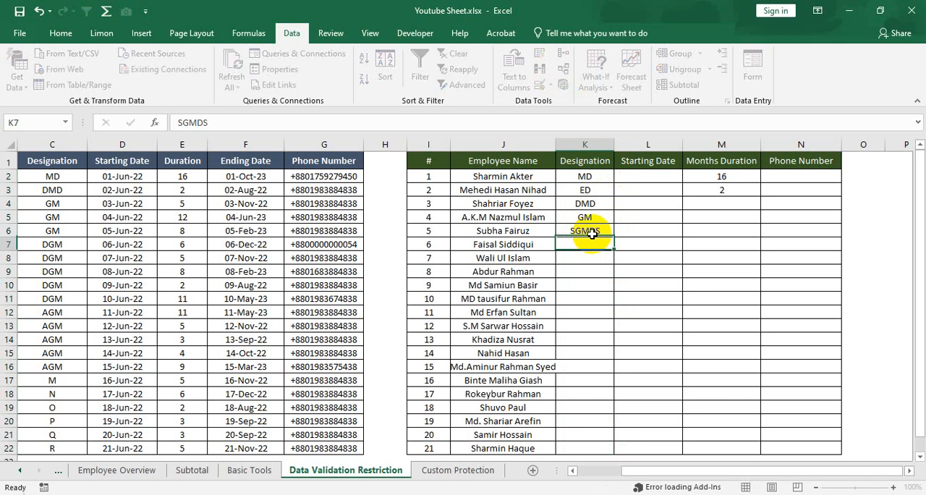
{"action": "left_click", "coordinate": [593, 233]}
Try to enter the six-character designation DKGJSM in cell K7 and cancel the entry.
{"action": "left_click", "coordinate": [595, 249]}
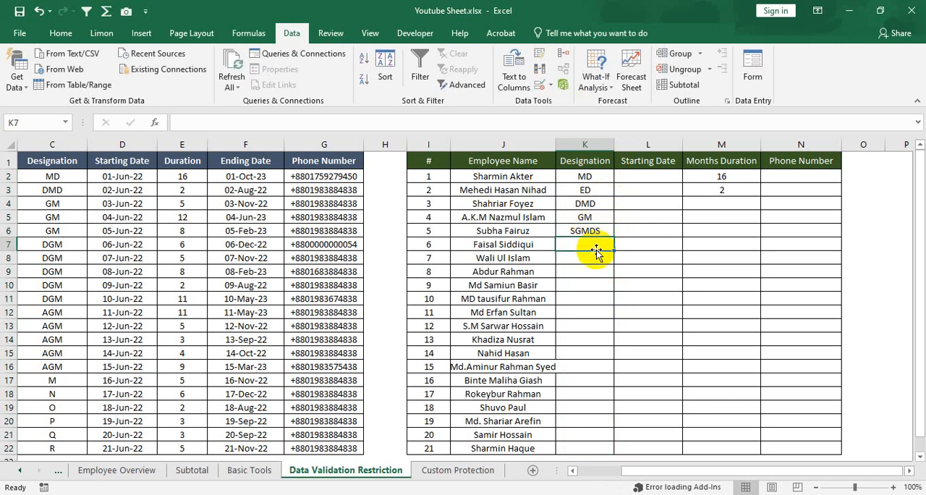
{"action": "type", "text": "DKGJSM"}
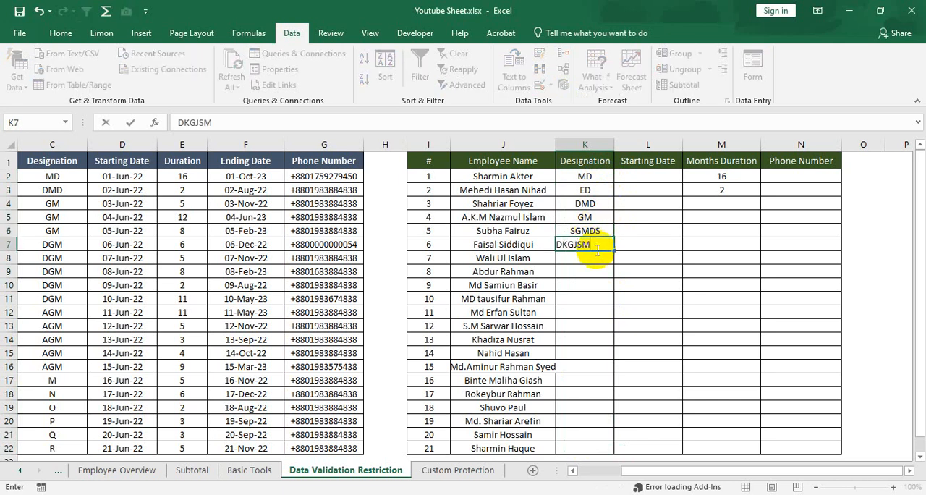
{"action": "key", "text": "Return"}
{"action": "left_click_drag", "start_coordinate": [520, 243], "coordinate": [421, 247]}
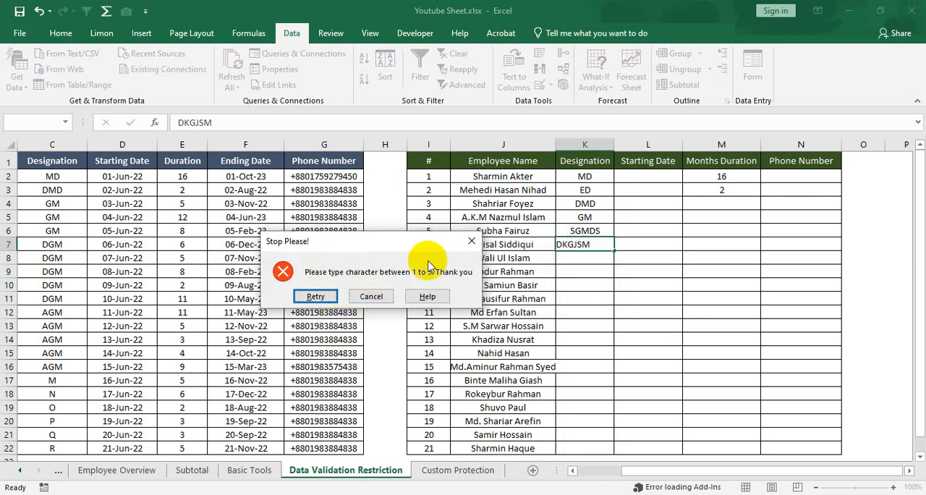
{"action": "left_click", "coordinate": [375, 297]}
Format the Starting Date cells L2:L22 of the second table as dates of the type "March 14, 2012".
{"action": "left_click", "coordinate": [642, 217]}
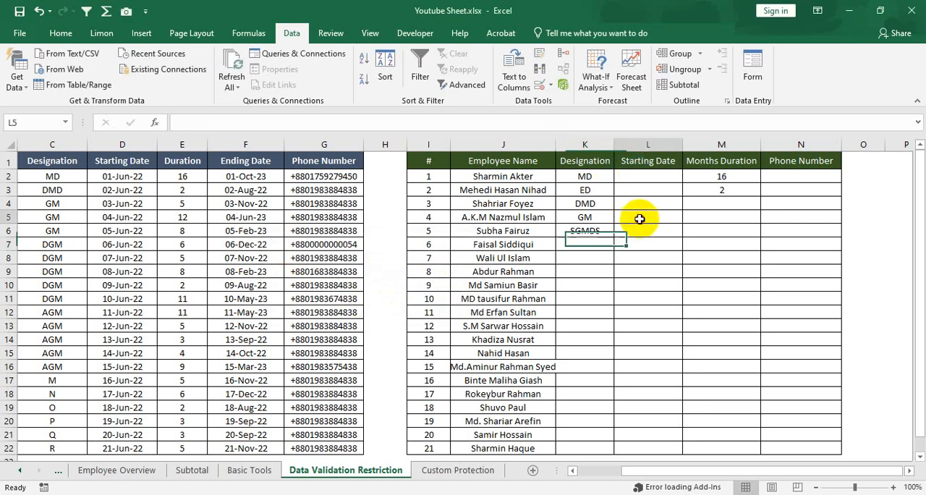
{"action": "left_click_drag", "start_coordinate": [648, 176], "coordinate": [671, 453]}
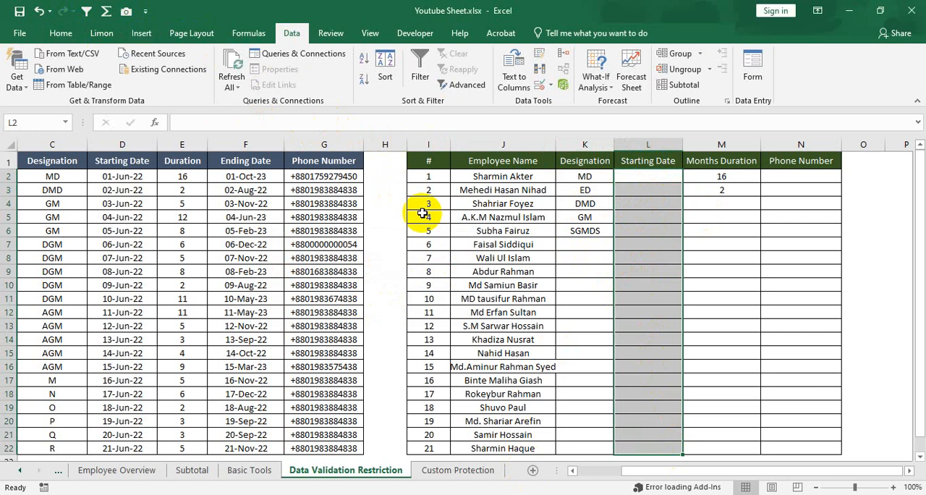
{"action": "key", "text": "ctrl+1"}
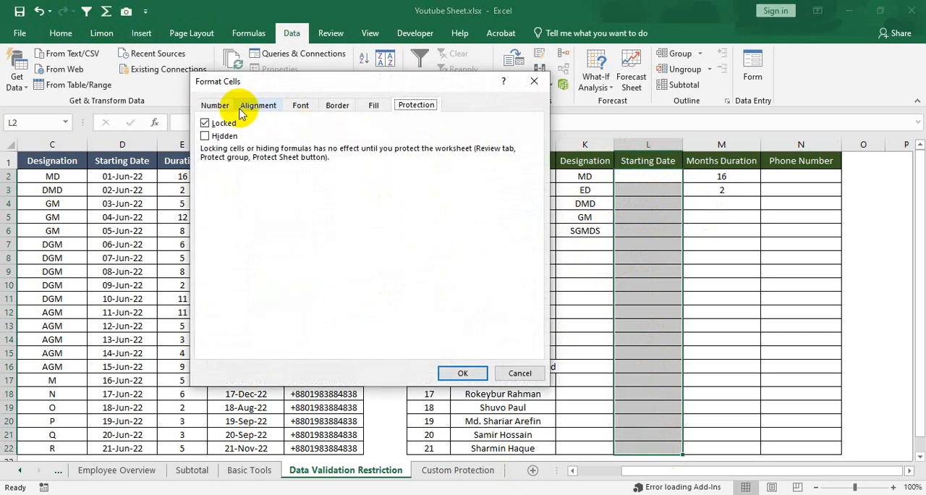
{"action": "left_click", "coordinate": [222, 107]}
{"action": "left_click_drag", "start_coordinate": [327, 85], "coordinate": [300, 130]}
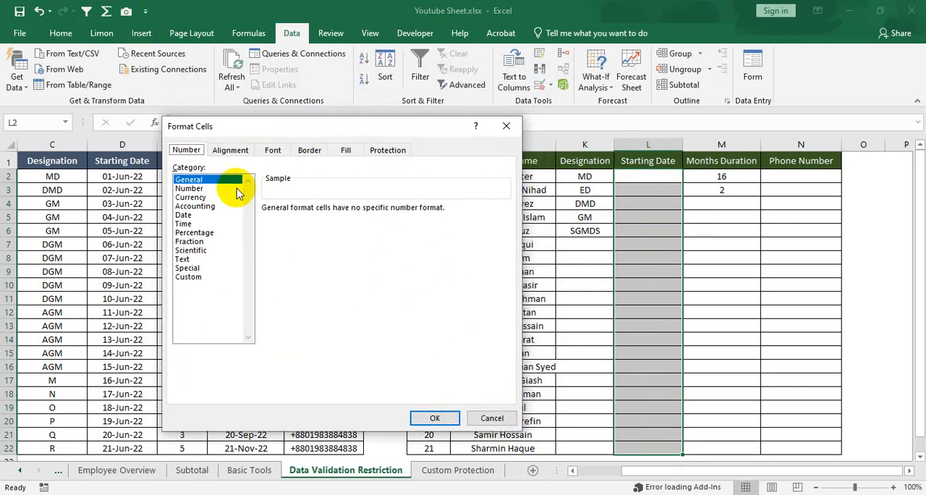
{"action": "left_click", "coordinate": [197, 216]}
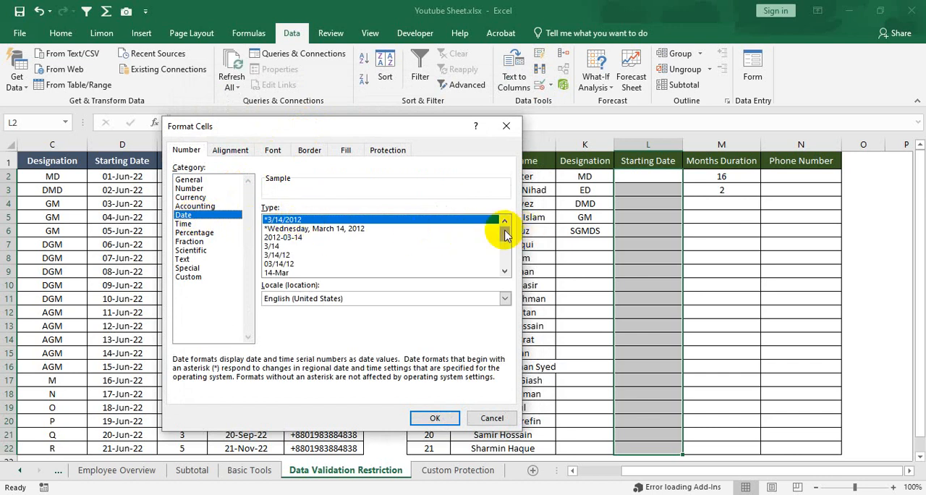
{"action": "left_click_drag", "start_coordinate": [504, 232], "coordinate": [504, 247]}
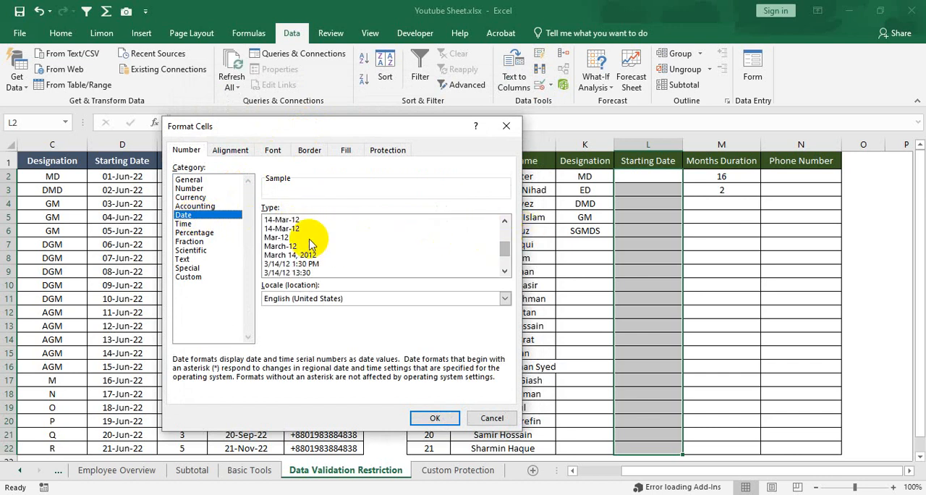
{"action": "left_click", "coordinate": [283, 246]}
{"action": "left_click", "coordinate": [300, 256]}
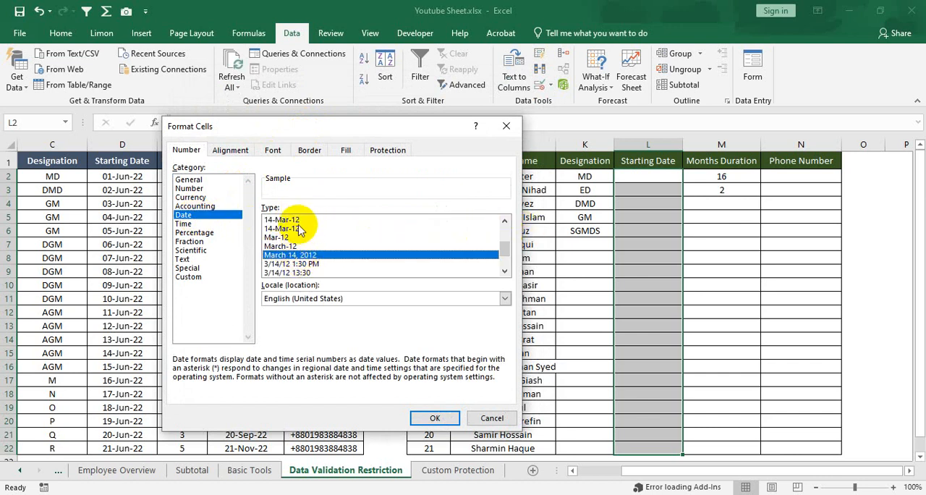
{"action": "left_click", "coordinate": [297, 228]}
{"action": "left_click", "coordinate": [298, 219]}
{"action": "left_click", "coordinate": [303, 256]}
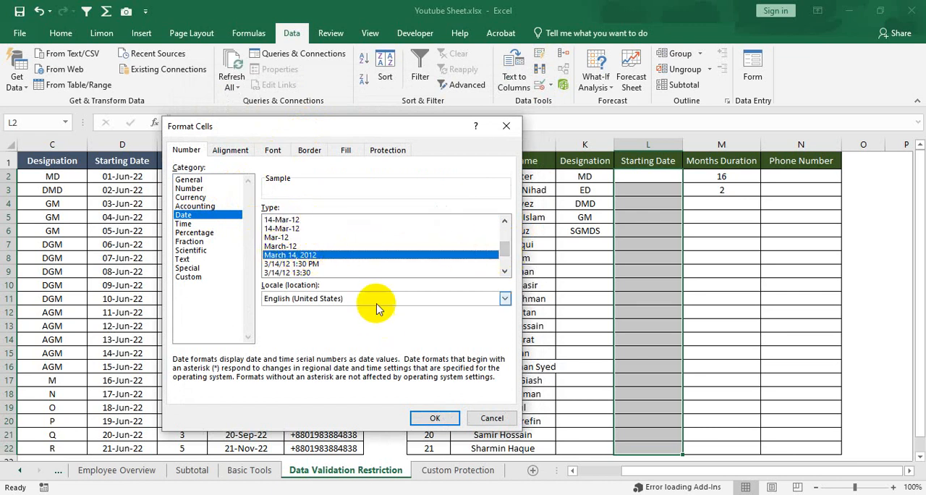
{"action": "left_click", "coordinate": [434, 419]}
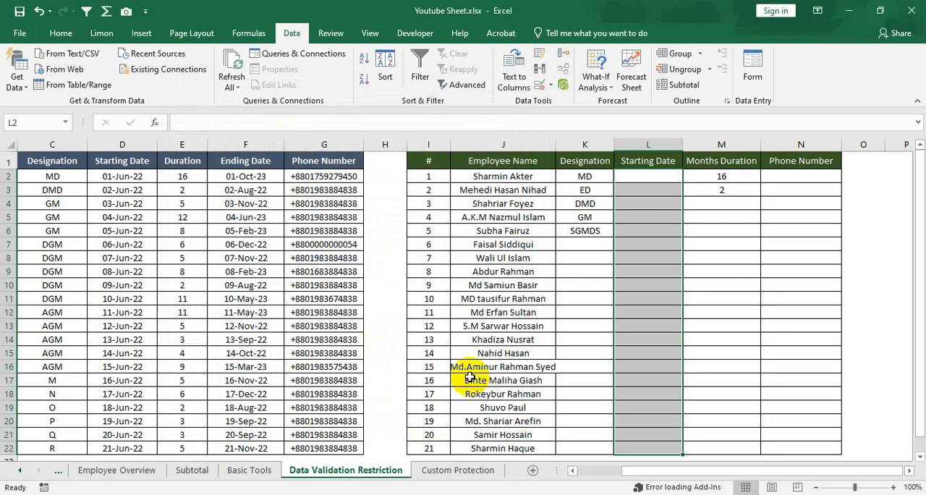
Enter the starting date 06-07-2022 in cell L2 of the second table.
{"action": "left_click", "coordinate": [660, 216]}
{"action": "left_click", "coordinate": [656, 177]}
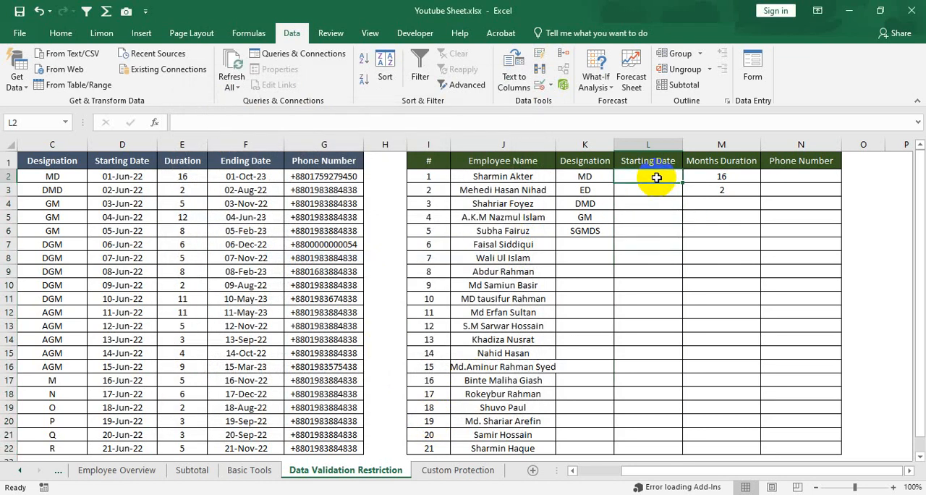
{"action": "type", "text": "06-07-2022"}
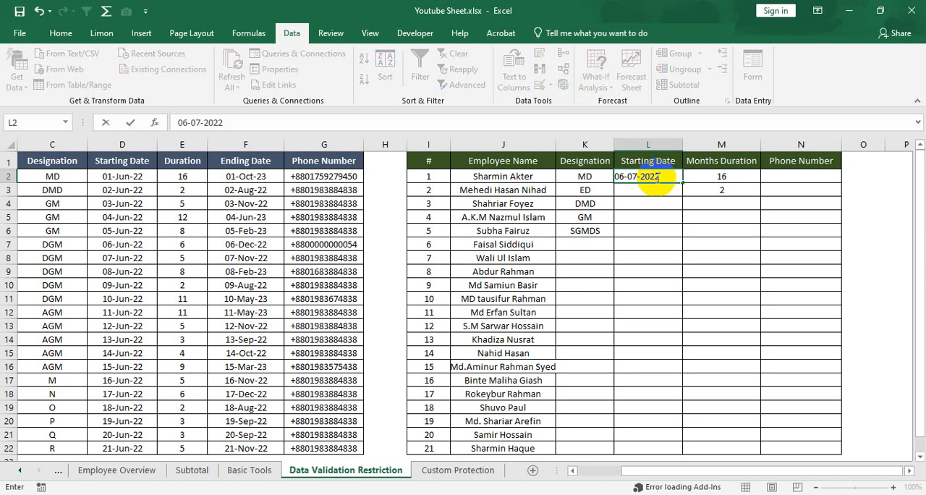
{"action": "key", "text": "Return"}
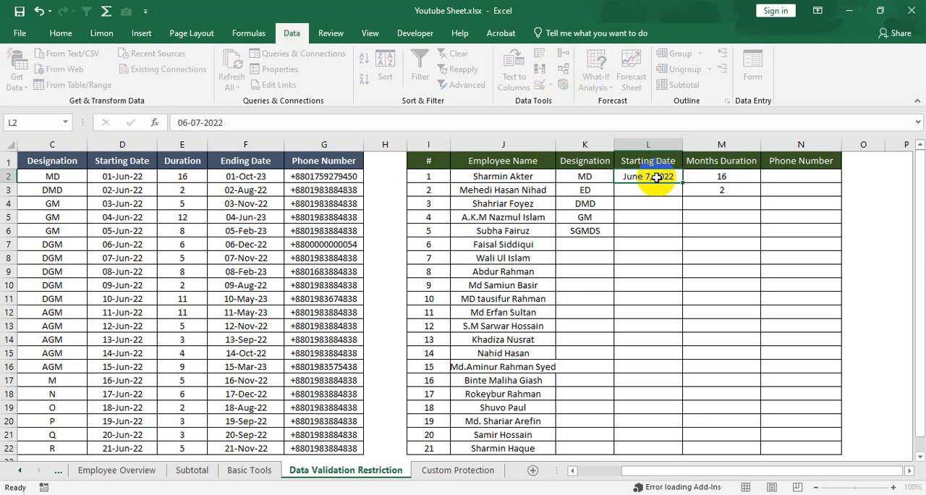
Fill the starting date in L2 down as a daily series through cell L22.
{"action": "left_click", "coordinate": [653, 178]}
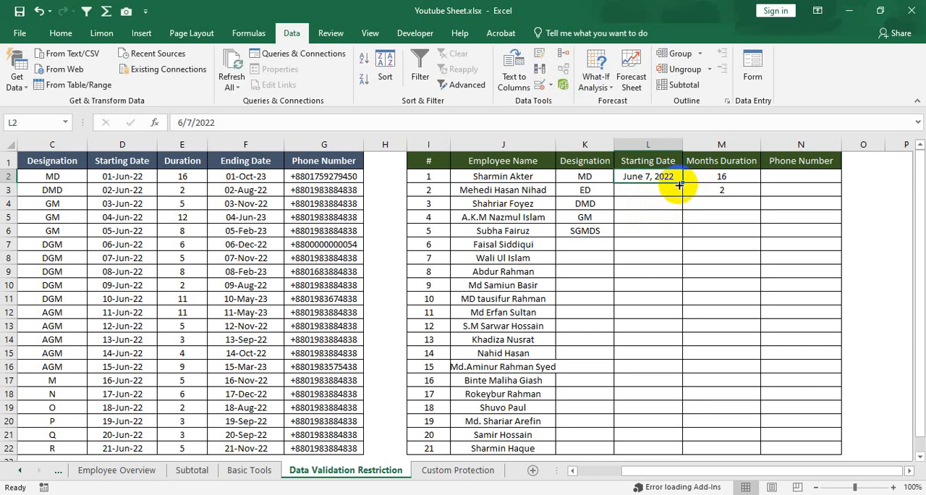
{"action": "double_click", "coordinate": [682, 183]}
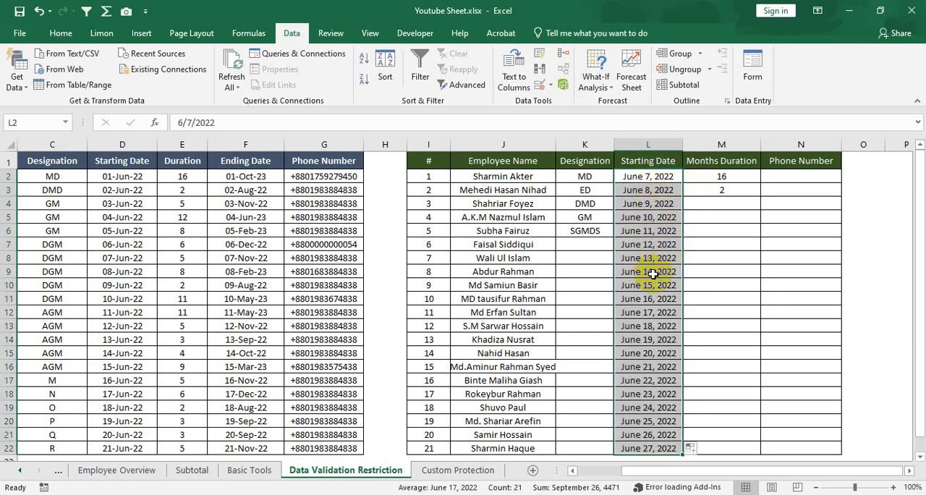
{"action": "left_click", "coordinate": [663, 242]}
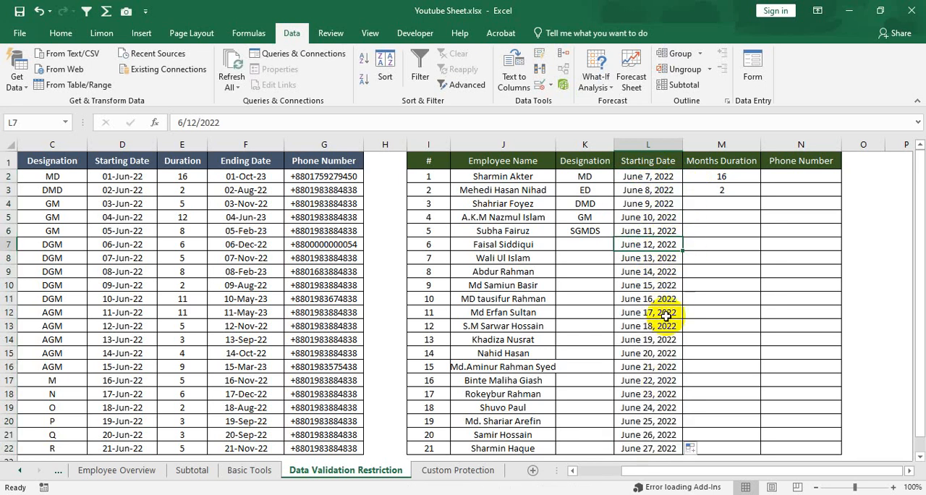
{"action": "left_click", "coordinate": [656, 325]}
{"action": "left_click", "coordinate": [660, 365]}
{"action": "left_click_drag", "start_coordinate": [654, 176], "coordinate": [665, 446]}
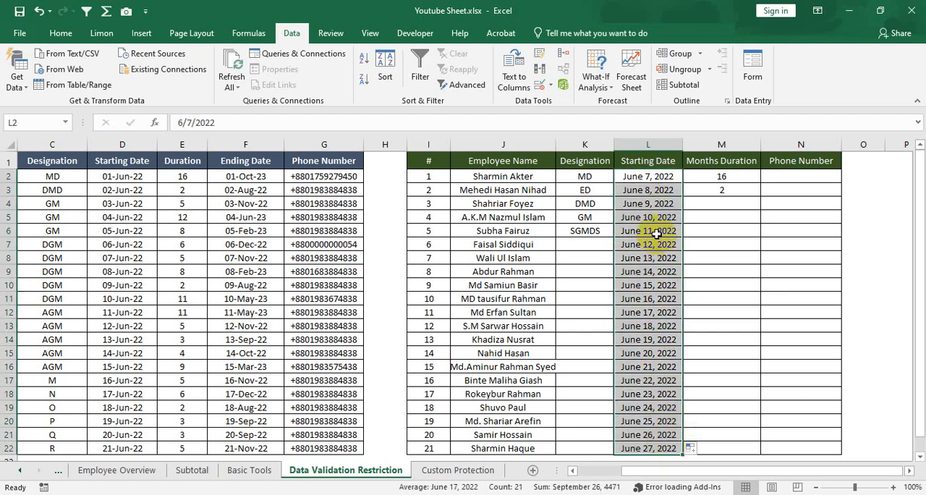
{"action": "left_click", "coordinate": [726, 178]}
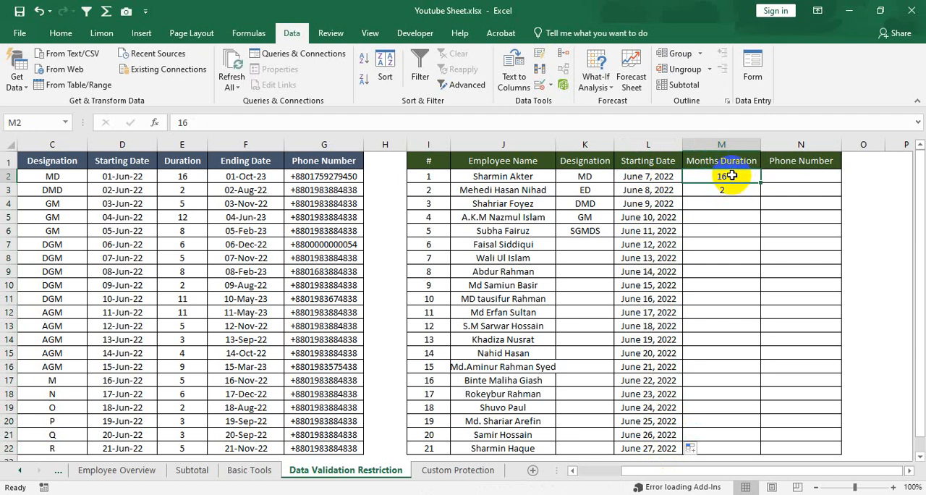
{"action": "left_click_drag", "start_coordinate": [732, 176], "coordinate": [745, 448]}
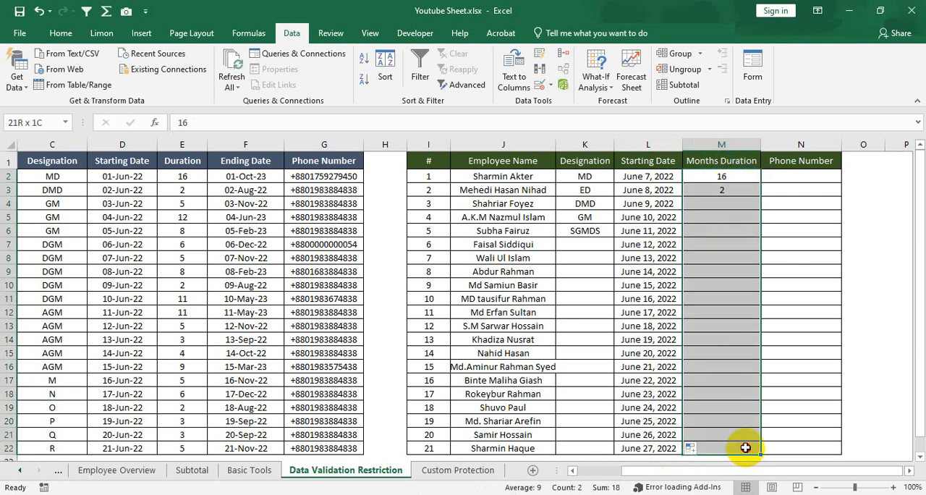
{"action": "left_click", "coordinate": [723, 177]}
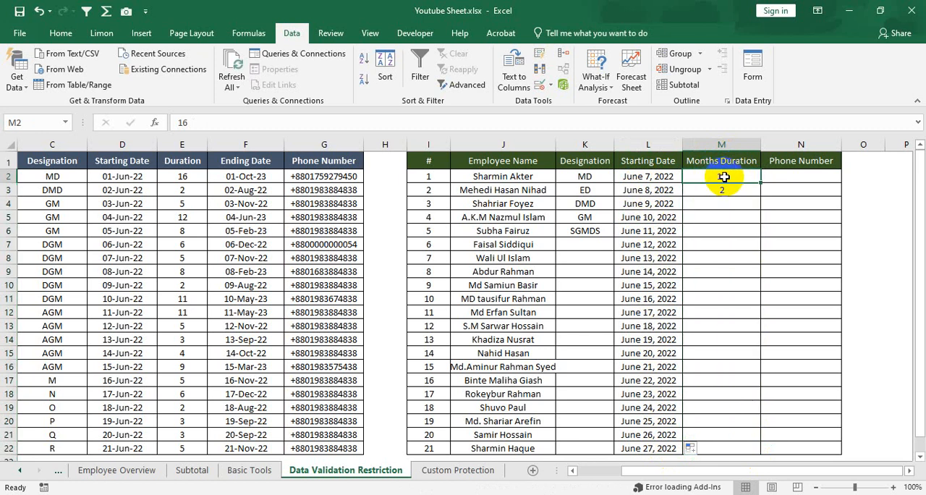
{"action": "left_click_drag", "start_coordinate": [724, 176], "coordinate": [727, 450]}
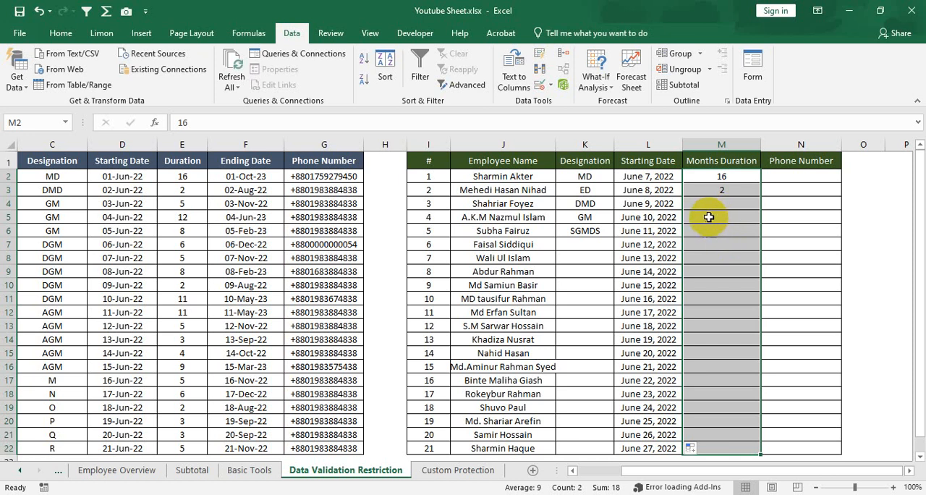
Restrict the Months Duration cells M2:M22 with data validation to whole numbers between 1 and 2.
{"action": "left_click", "coordinate": [733, 175]}
{"action": "left_click_drag", "start_coordinate": [733, 174], "coordinate": [736, 444]}
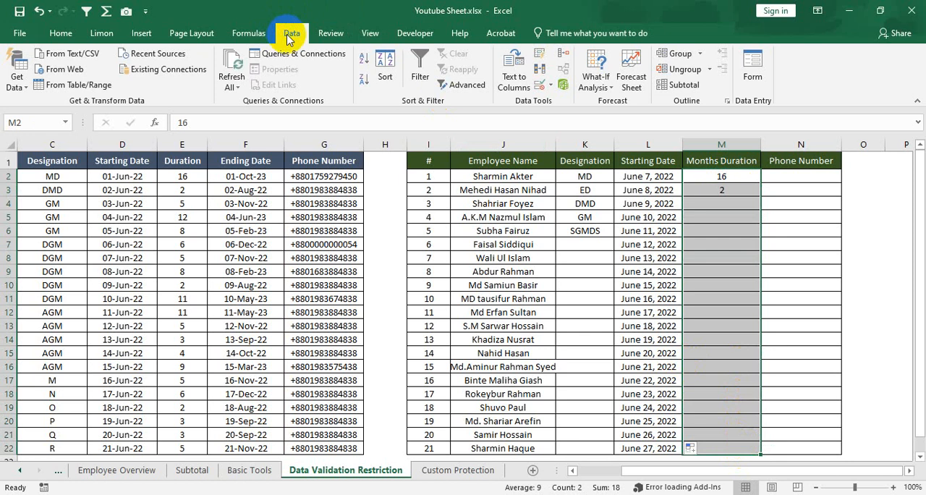
{"action": "left_click", "coordinate": [61, 32]}
{"action": "left_click", "coordinate": [285, 32]}
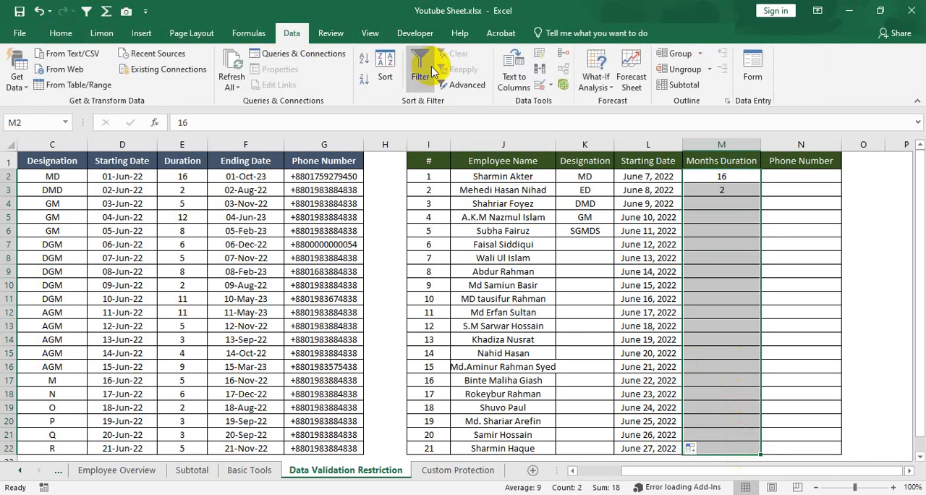
{"action": "left_click", "coordinate": [549, 86]}
{"action": "left_click", "coordinate": [582, 101]}
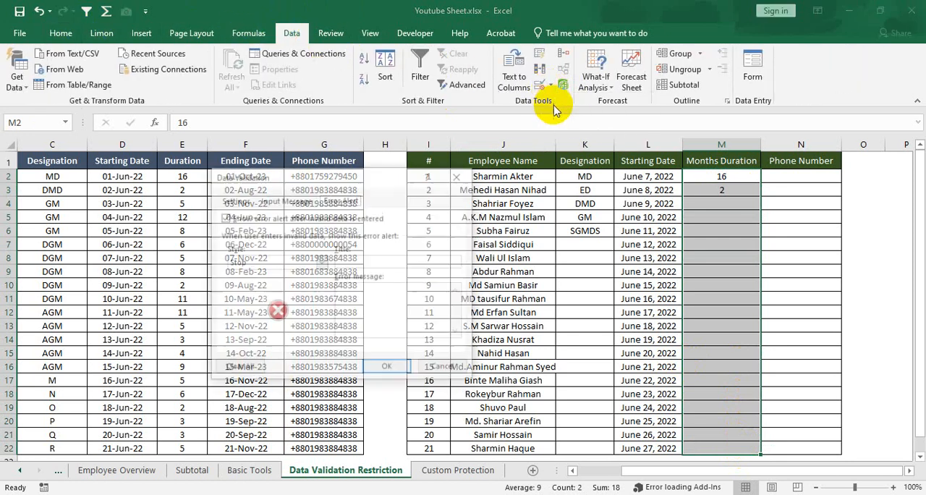
{"action": "left_click", "coordinate": [233, 200]}
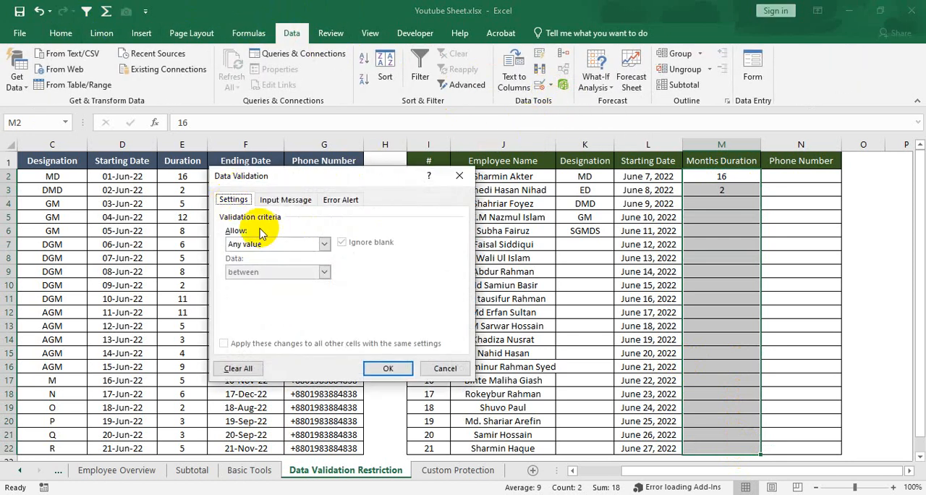
{"action": "left_click", "coordinate": [324, 243]}
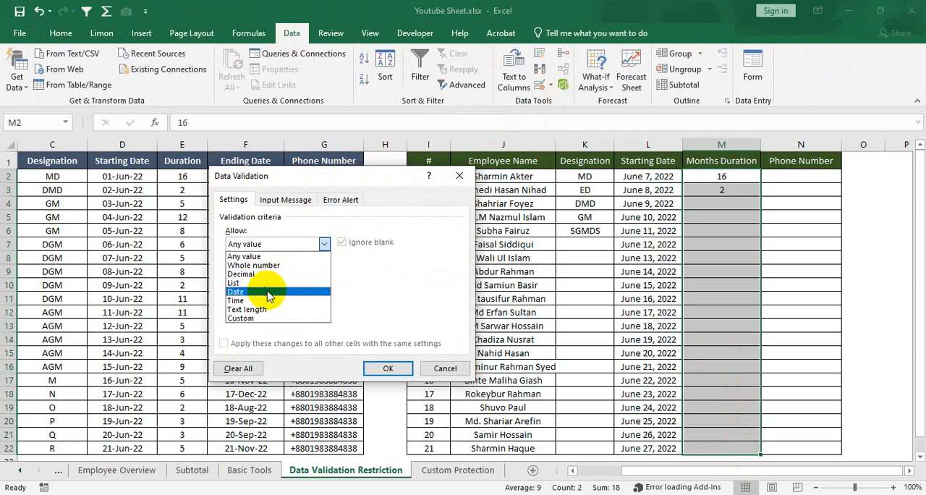
{"action": "left_click", "coordinate": [275, 266]}
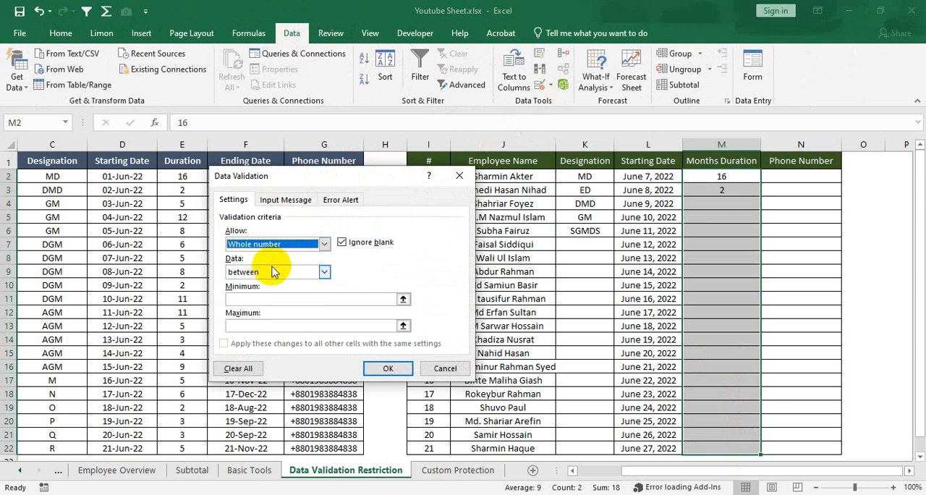
{"action": "left_click", "coordinate": [312, 276]}
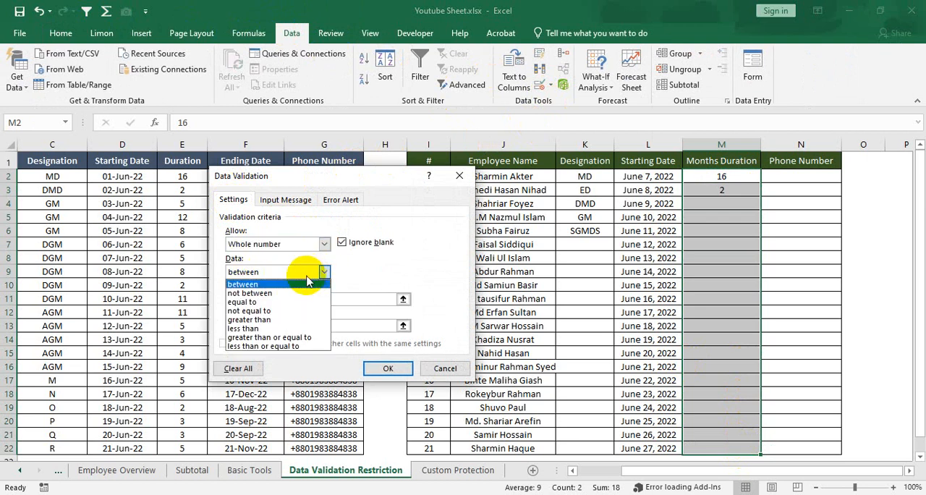
{"action": "left_click", "coordinate": [323, 273]}
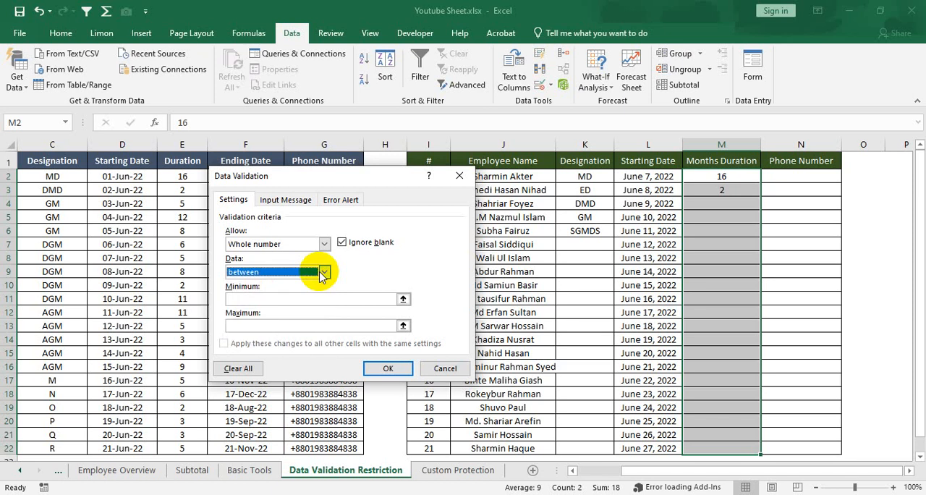
{"action": "left_click", "coordinate": [276, 298]}
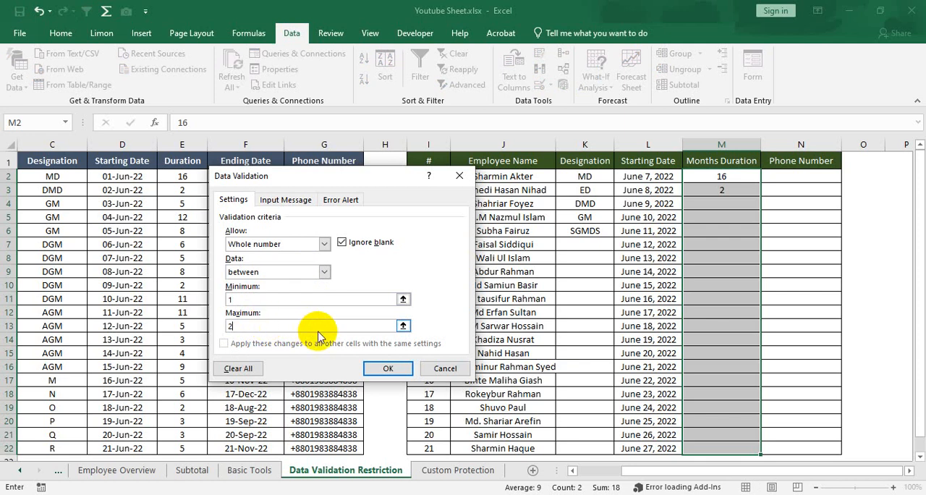
Give the Months Duration rule a Warning error alert titled "Alert !" with the message "Please Check again and then confirm. Thank You".
{"action": "left_click", "coordinate": [340, 199]}
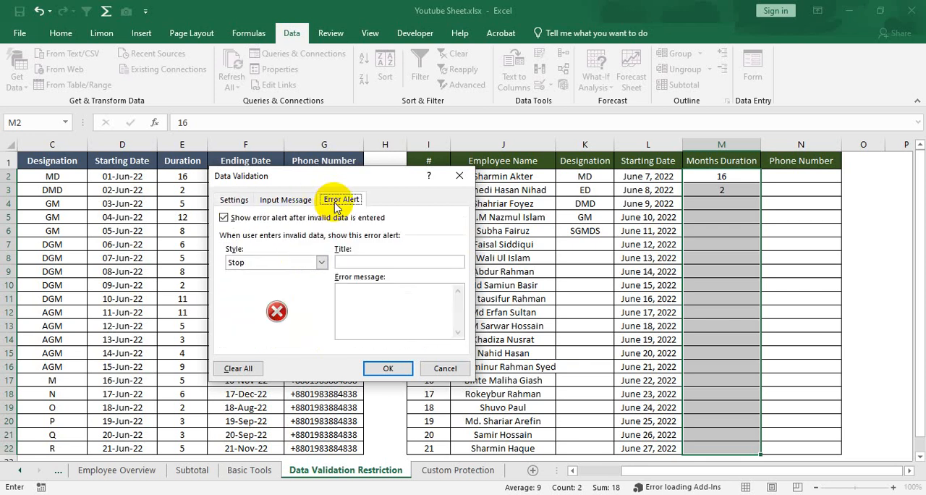
{"action": "left_click", "coordinate": [320, 262]}
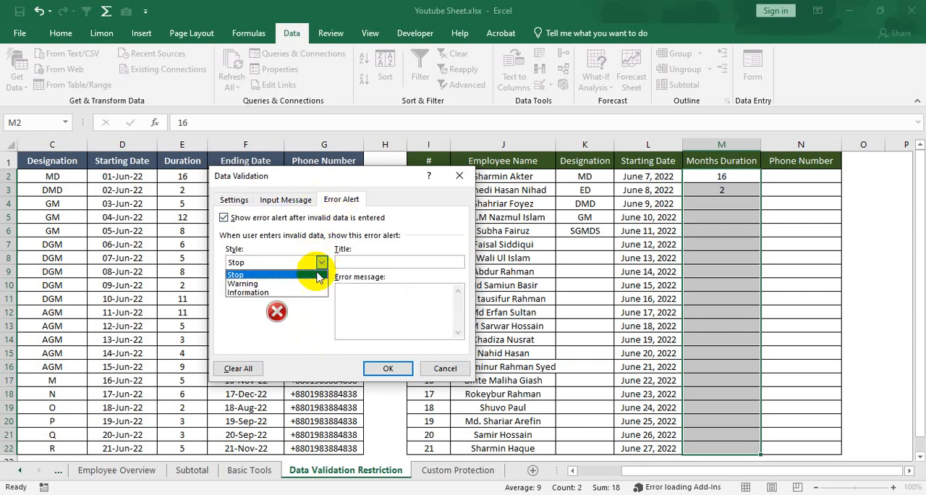
{"action": "left_click", "coordinate": [277, 283]}
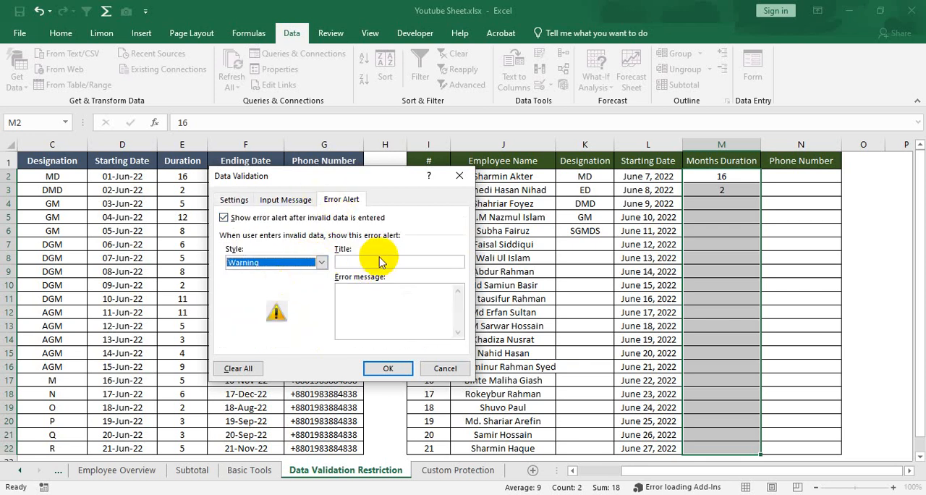
{"action": "left_click", "coordinate": [381, 263]}
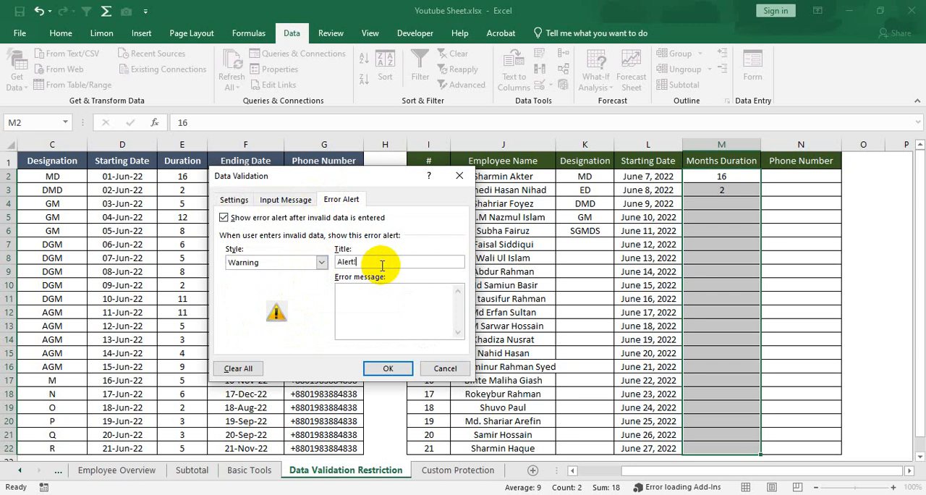
{"action": "left_click", "coordinate": [373, 316]}
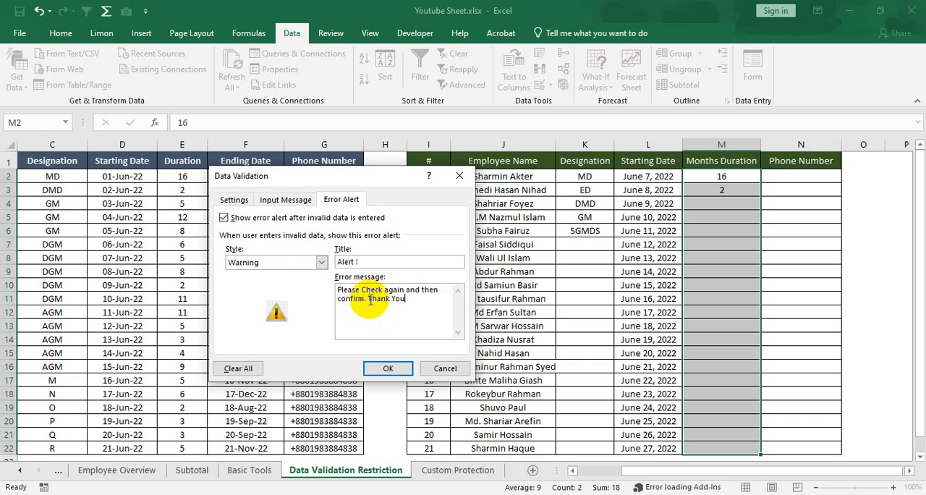
{"action": "left_click", "coordinate": [387, 368]}
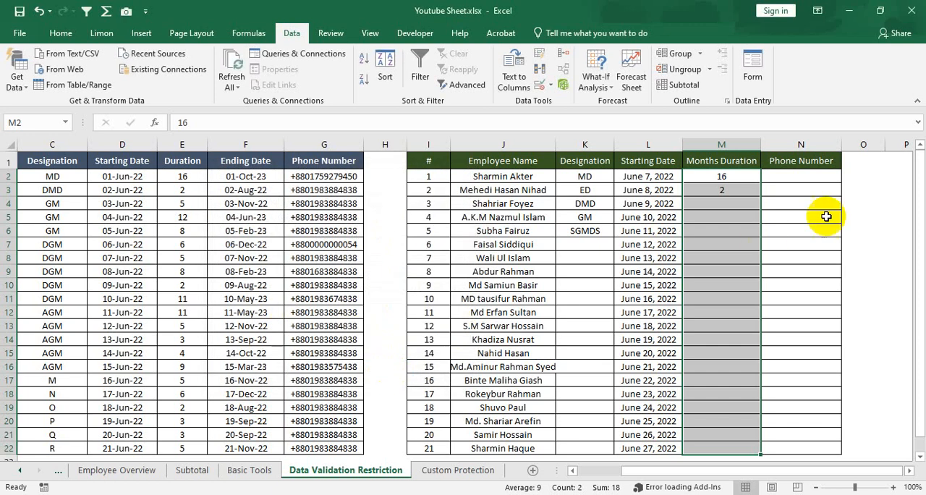
Enter the duration 3 in cell M5 and accept it despite the validation warning.
{"action": "left_click", "coordinate": [722, 212]}
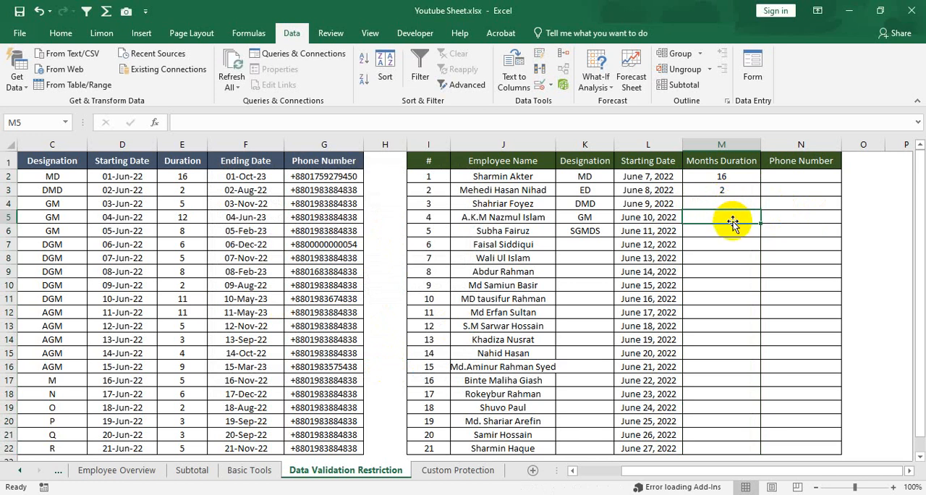
{"action": "type", "text": "3"}
{"action": "key", "text": "Return"}
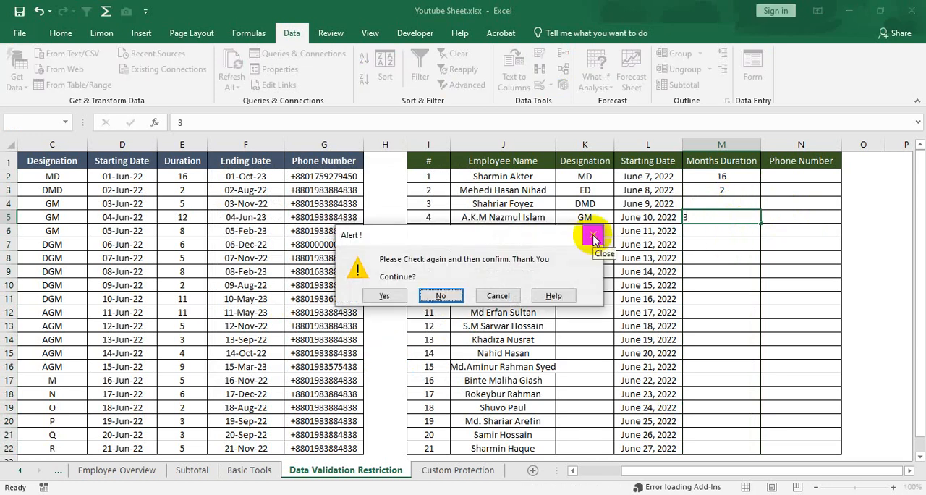
{"action": "left_click_drag", "start_coordinate": [506, 240], "coordinate": [413, 248]}
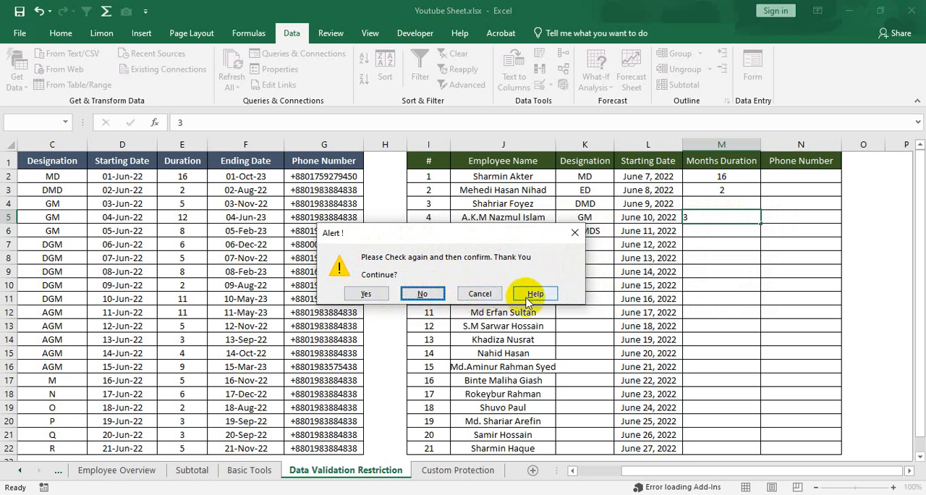
{"action": "left_click", "coordinate": [370, 293]}
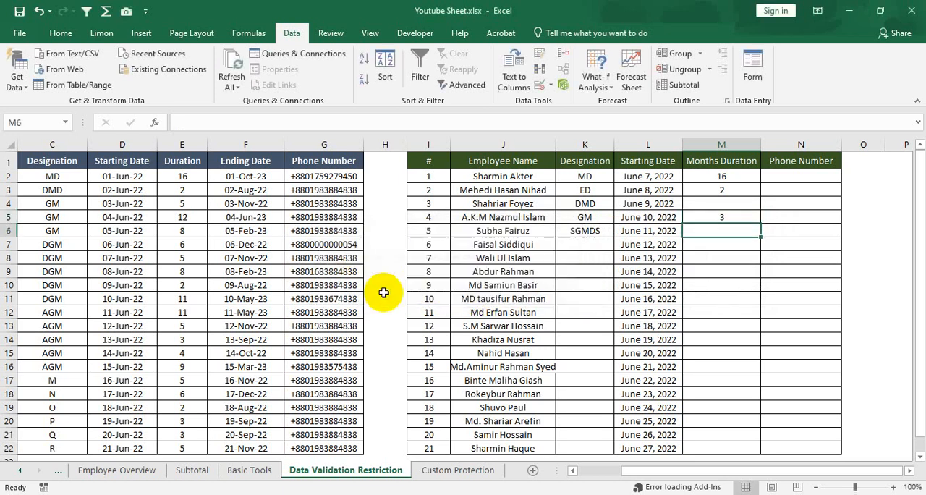
Enter the duration 12 in cell M7 and accept it despite the validation warning.
{"action": "left_click", "coordinate": [732, 219]}
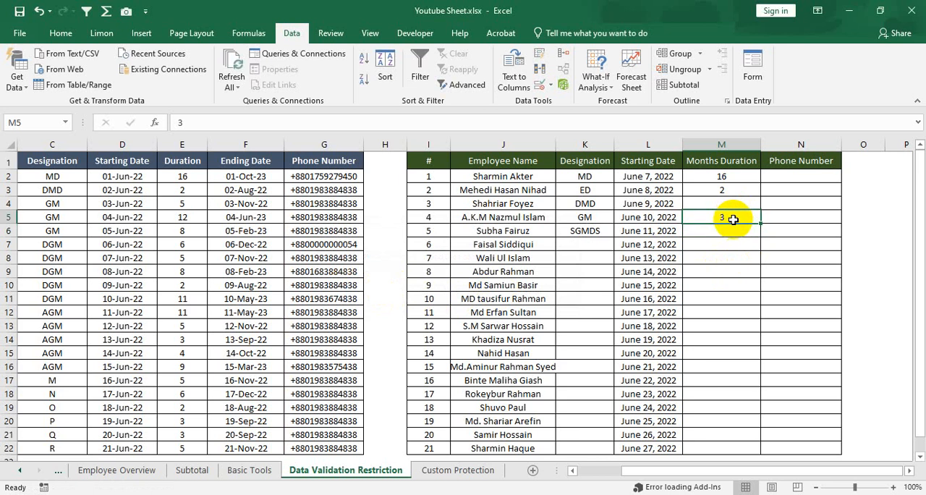
{"action": "left_click", "coordinate": [729, 230]}
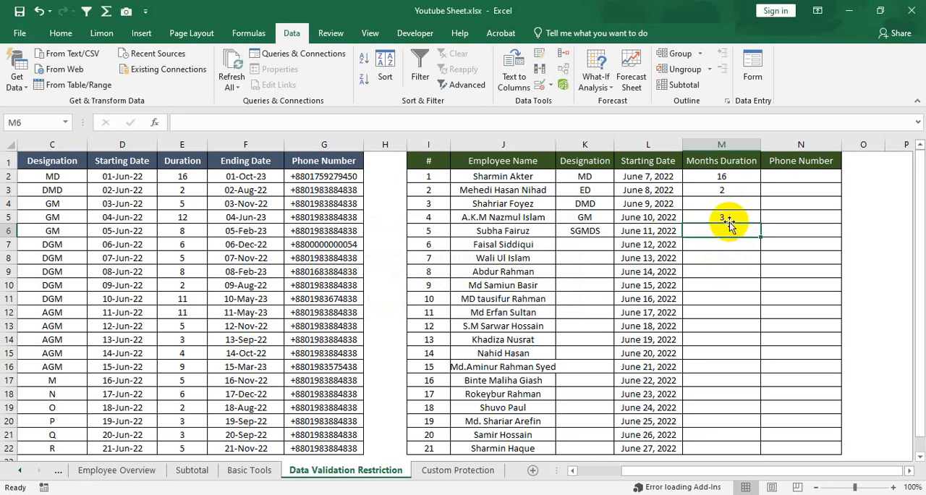
{"action": "left_click", "coordinate": [729, 217]}
{"action": "left_click", "coordinate": [727, 248]}
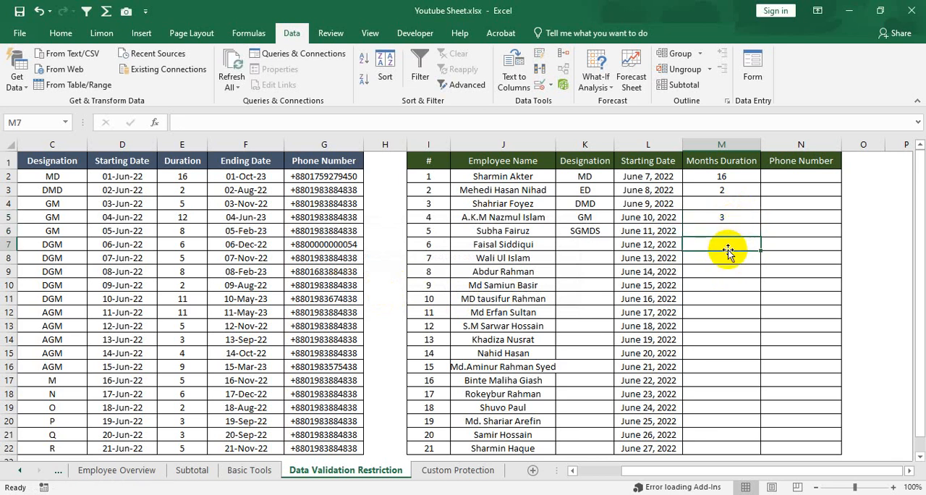
{"action": "type", "text": "12"}
{"action": "key", "text": "Return"}
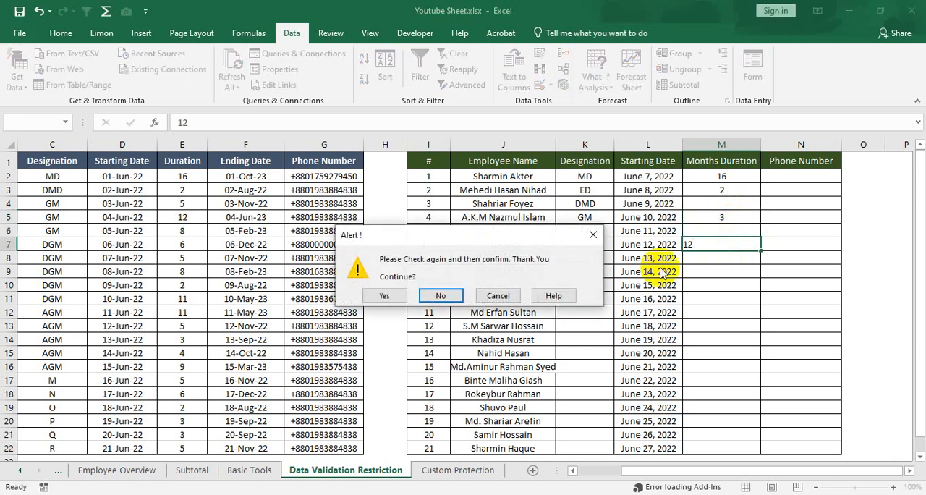
{"action": "left_click_drag", "start_coordinate": [550, 235], "coordinate": [730, 214]}
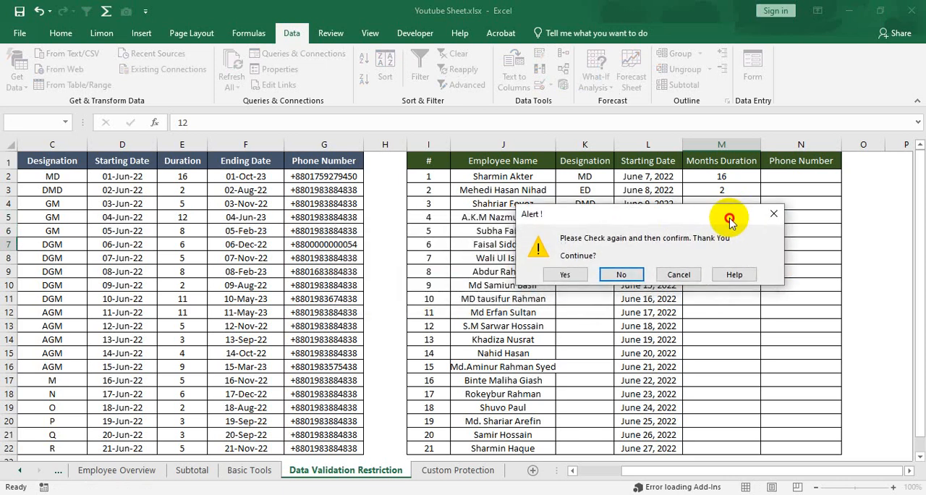
{"action": "left_click_drag", "start_coordinate": [596, 215], "coordinate": [497, 265]}
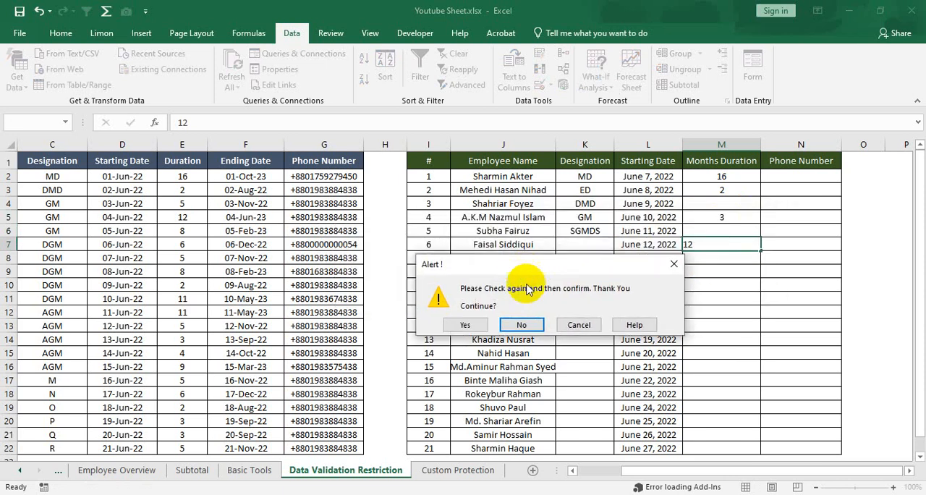
{"action": "left_click", "coordinate": [475, 324]}
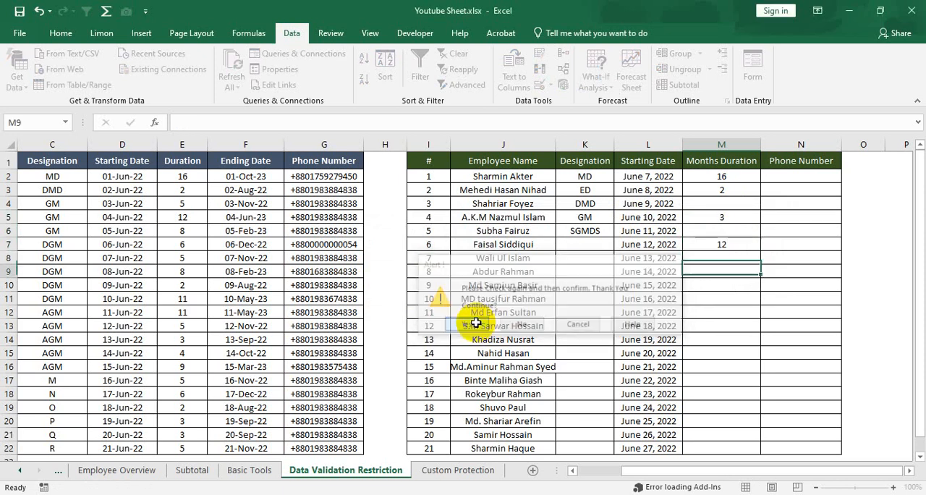
{"action": "left_click", "coordinate": [738, 246]}
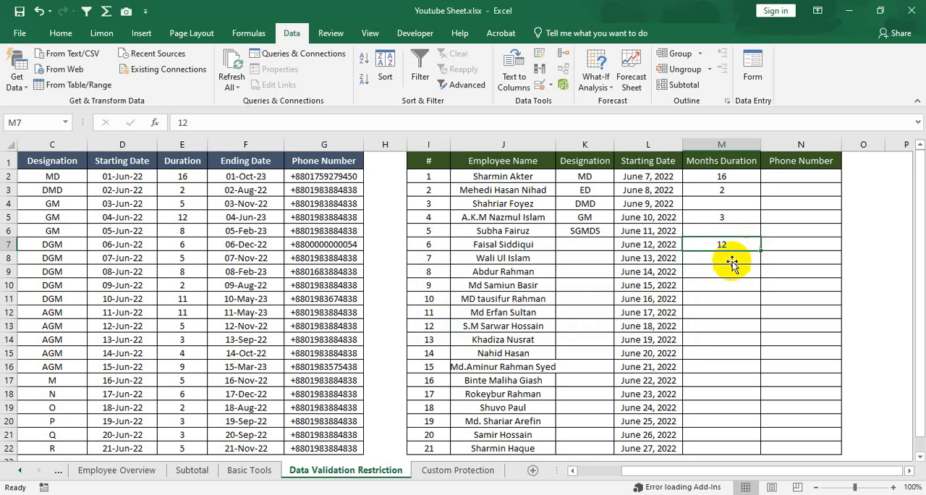
Set the maximum of the whole-number validation rule on the Months Duration cells M2:M22 to 12, keeping the minimum at 1.
{"action": "left_click_drag", "start_coordinate": [721, 176], "coordinate": [716, 451]}
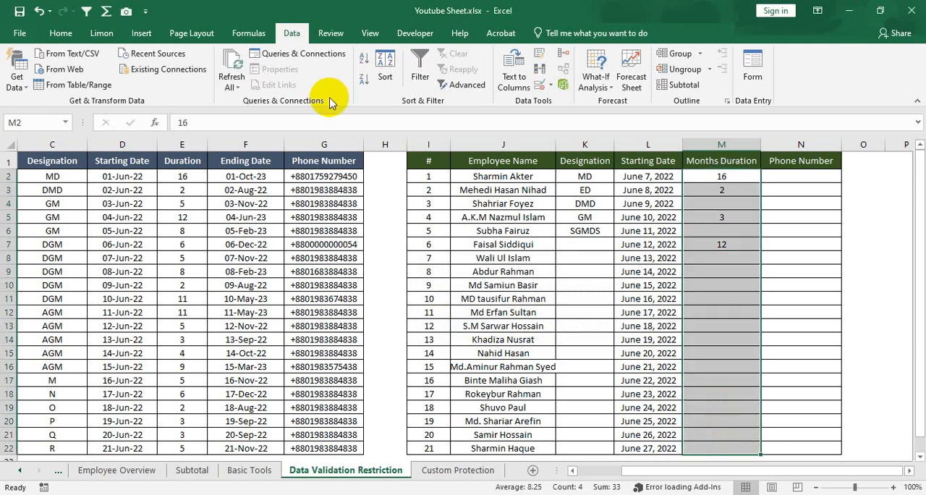
{"action": "left_click", "coordinate": [553, 87]}
{"action": "left_click", "coordinate": [564, 102]}
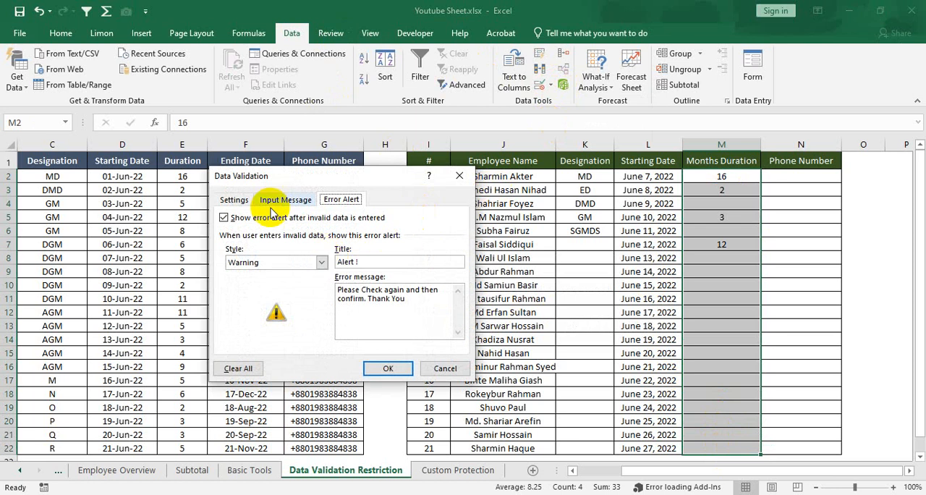
{"action": "left_click", "coordinate": [234, 200]}
{"action": "left_click", "coordinate": [324, 244]}
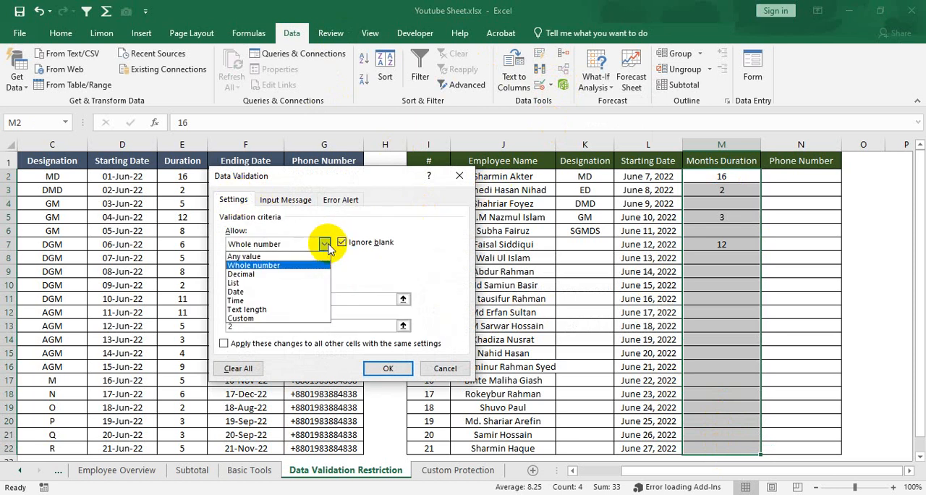
{"action": "left_click", "coordinate": [268, 264]}
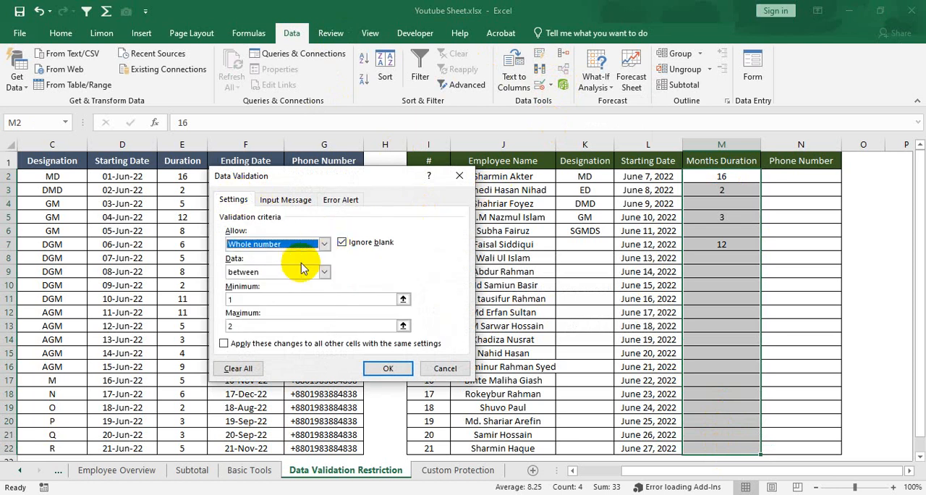
{"action": "left_click", "coordinate": [287, 301]}
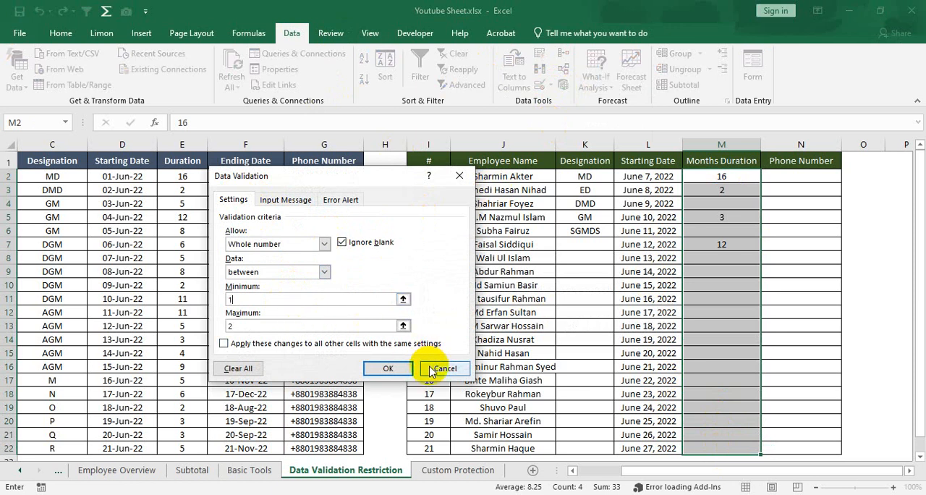
{"action": "left_click", "coordinate": [233, 326]}
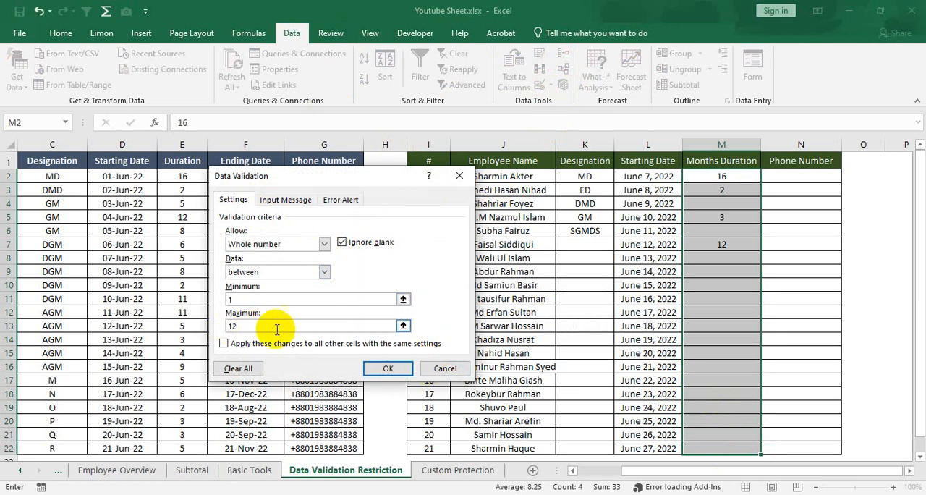
{"action": "left_click", "coordinate": [389, 370]}
Enter the durations 12 in cell M10, 10 in M13 and 5 in M14.
{"action": "left_click", "coordinate": [722, 284]}
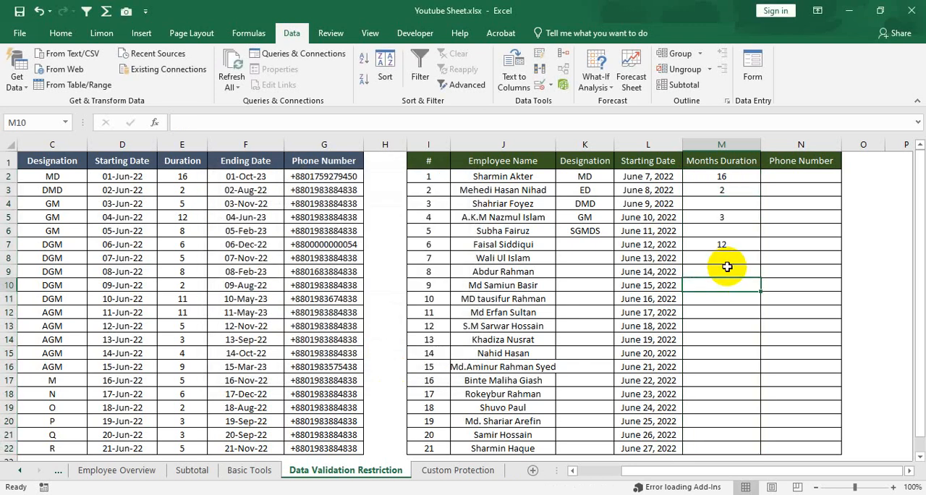
{"action": "type", "text": "12"}
{"action": "left_click", "coordinate": [729, 309]}
{"action": "left_click", "coordinate": [721, 323]}
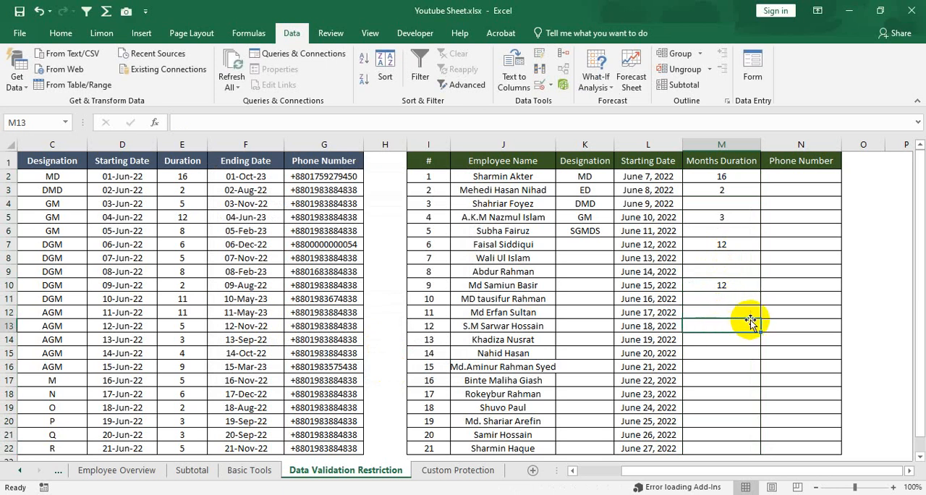
{"action": "type", "text": "10"}
{"action": "key", "text": "Return"}
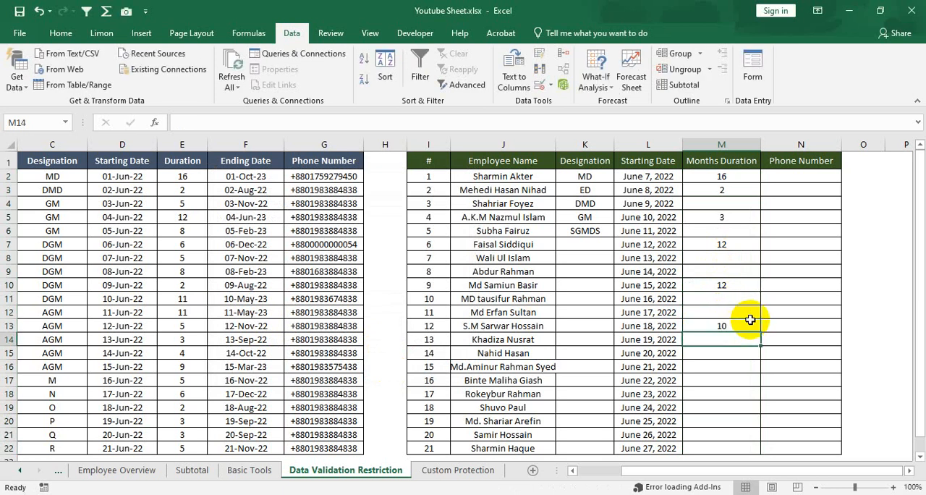
{"action": "key", "text": "Return"}
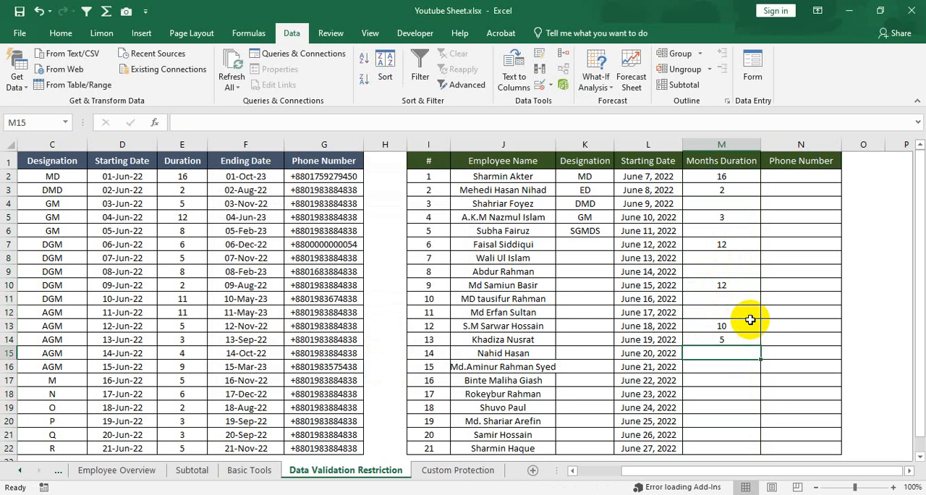
Enter the duration 14 in cell M12 and accept it despite the validation warning.
{"action": "left_click", "coordinate": [736, 312]}
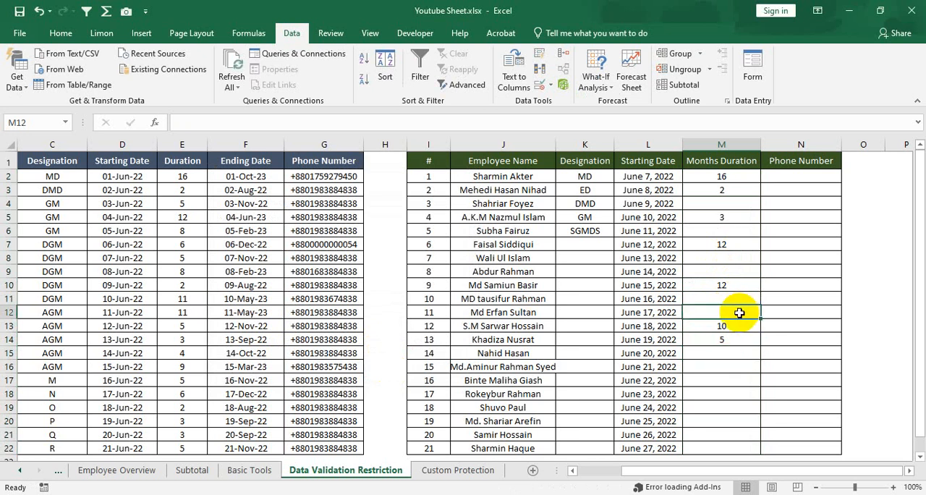
{"action": "type", "text": "14"}
{"action": "key", "text": "Return"}
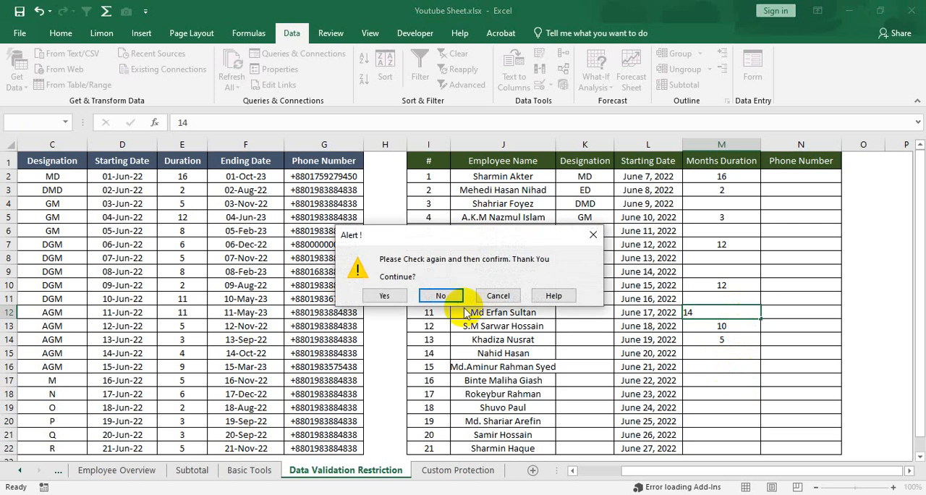
{"action": "left_click", "coordinate": [385, 297]}
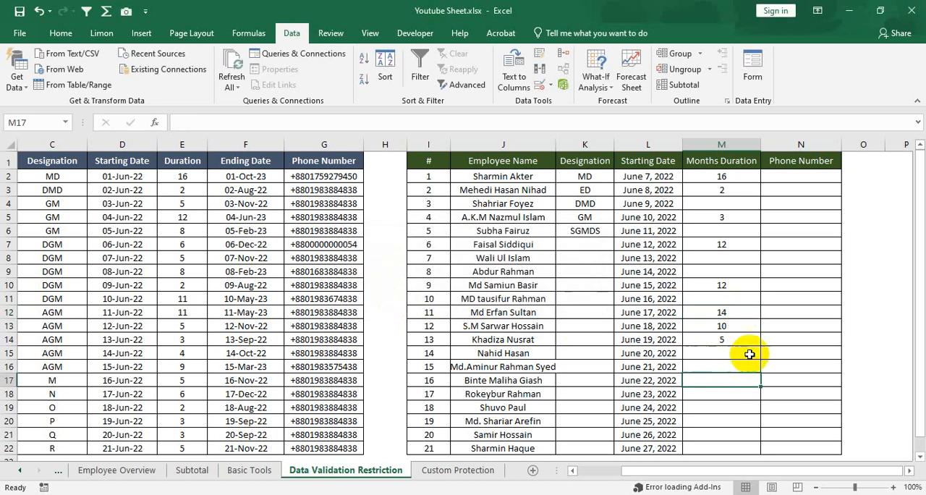
{"action": "left_click", "coordinate": [741, 298]}
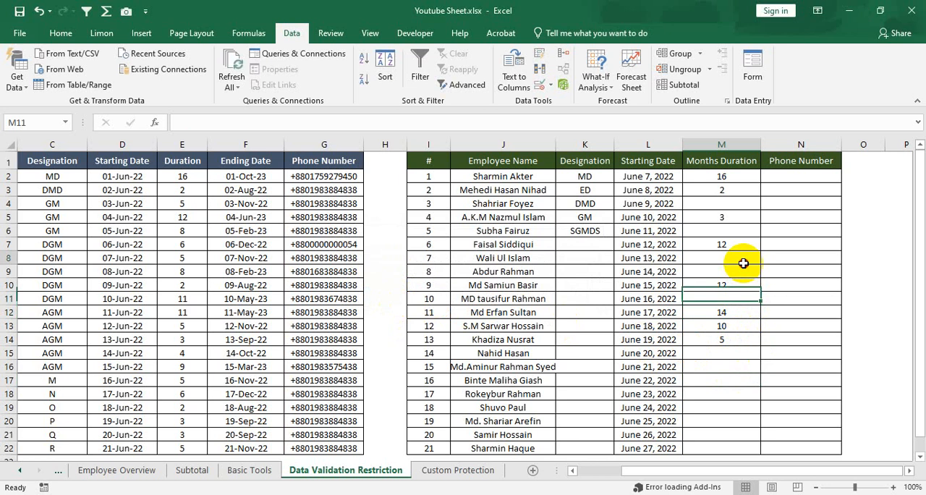
{"action": "left_click", "coordinate": [743, 262]}
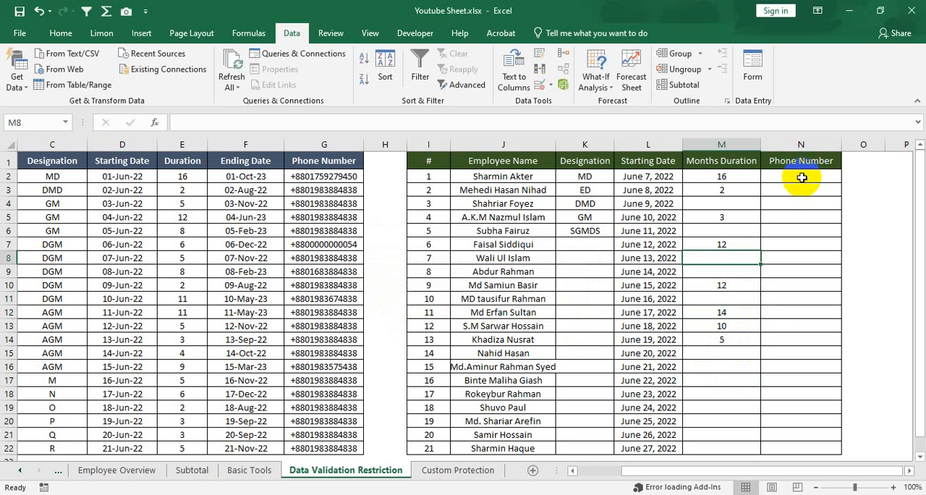
{"action": "left_click_drag", "start_coordinate": [800, 177], "coordinate": [801, 448]}
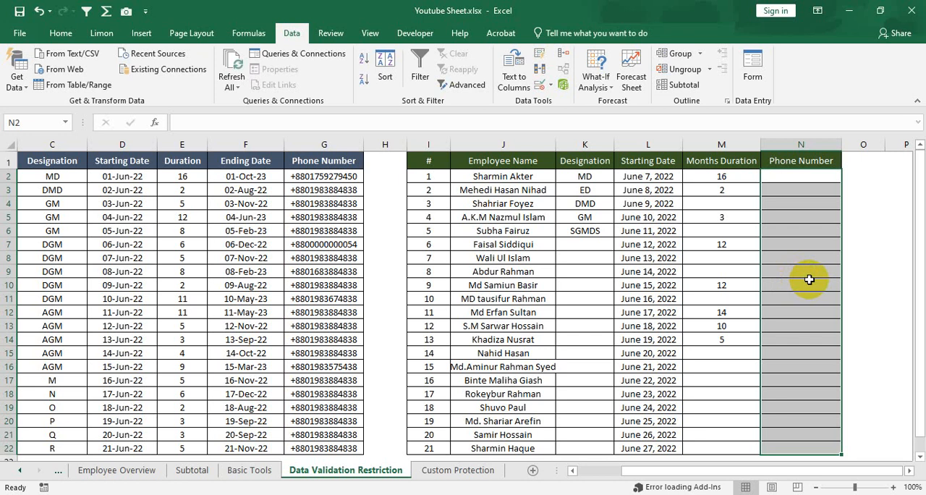
{"action": "key", "text": "ctrl+1"}
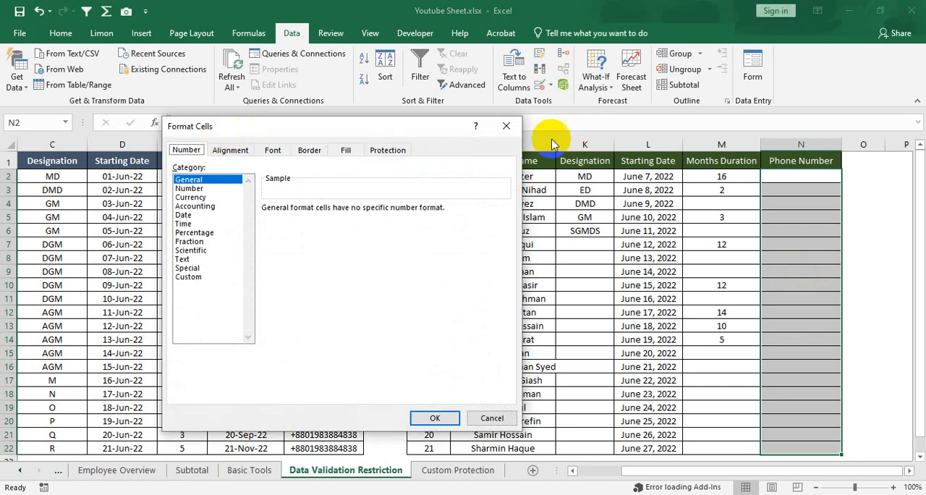
{"action": "left_click", "coordinate": [506, 126]}
{"action": "right_click", "coordinate": [794, 276]}
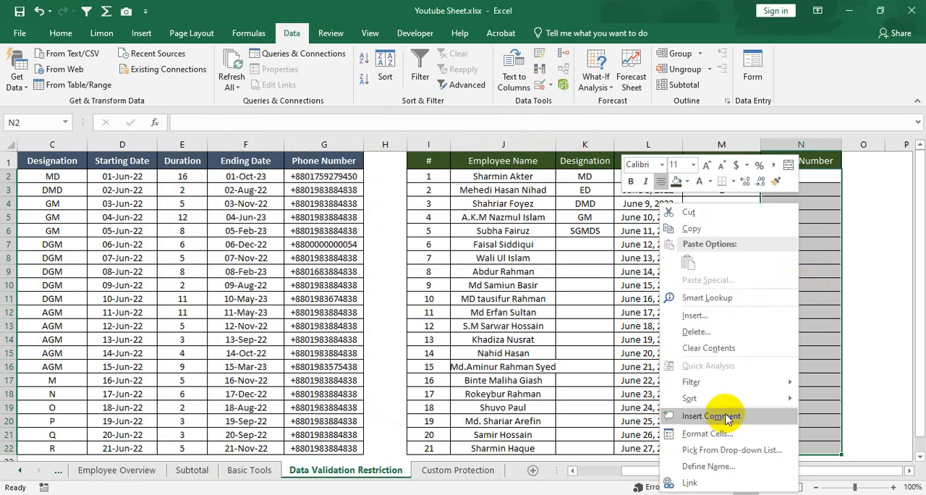
{"action": "left_click", "coordinate": [709, 433]}
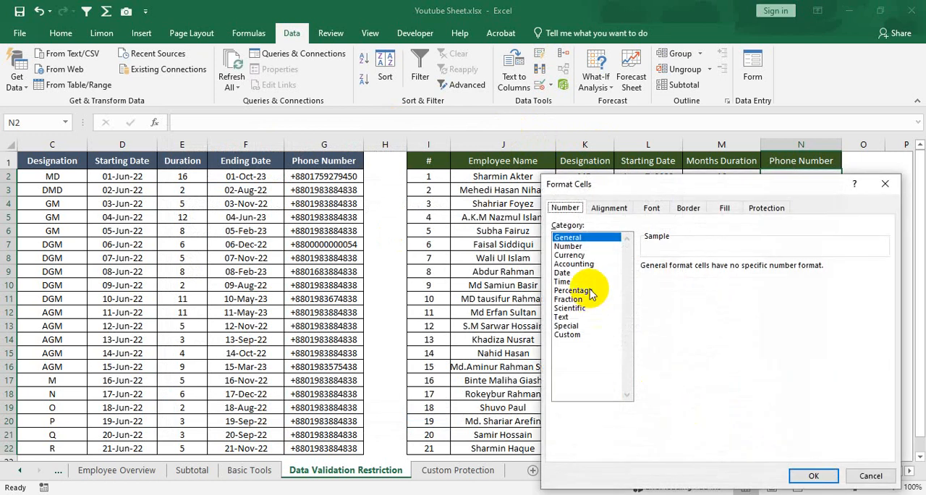
{"action": "left_click", "coordinate": [579, 247]}
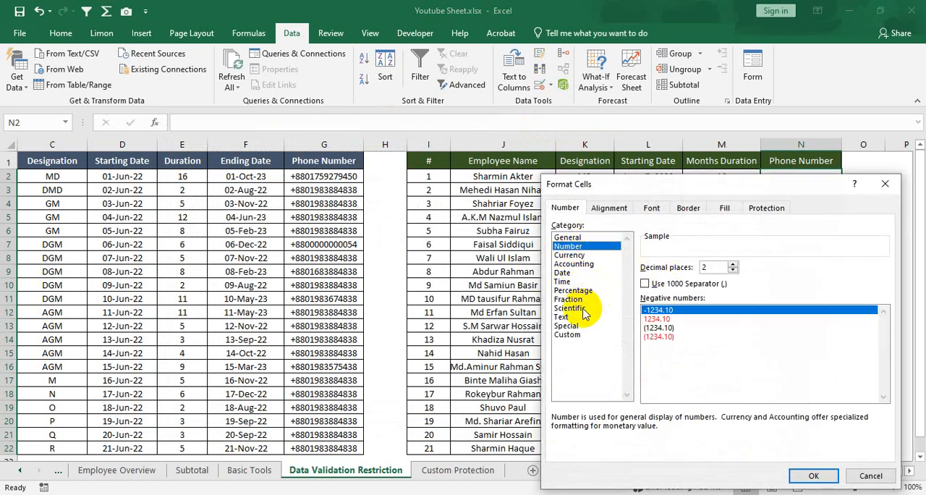
{"action": "left_click", "coordinate": [578, 337]}
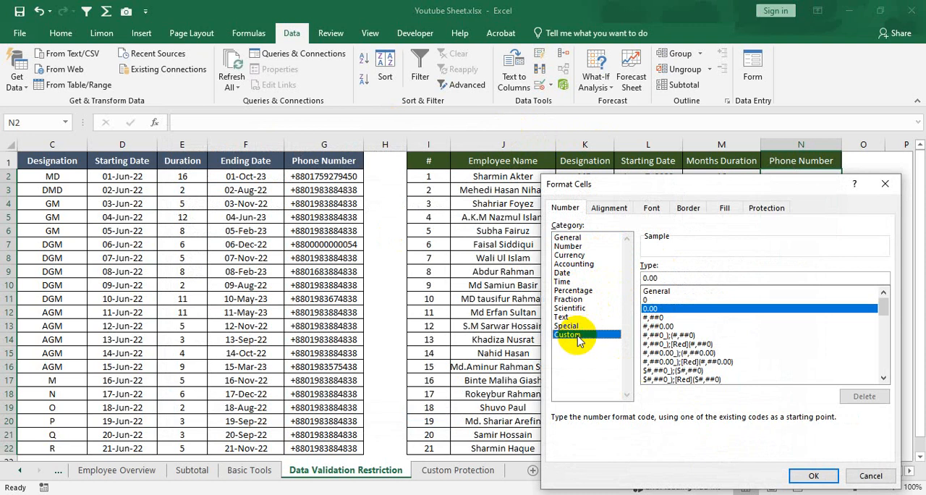
{"action": "left_click", "coordinate": [670, 279]}
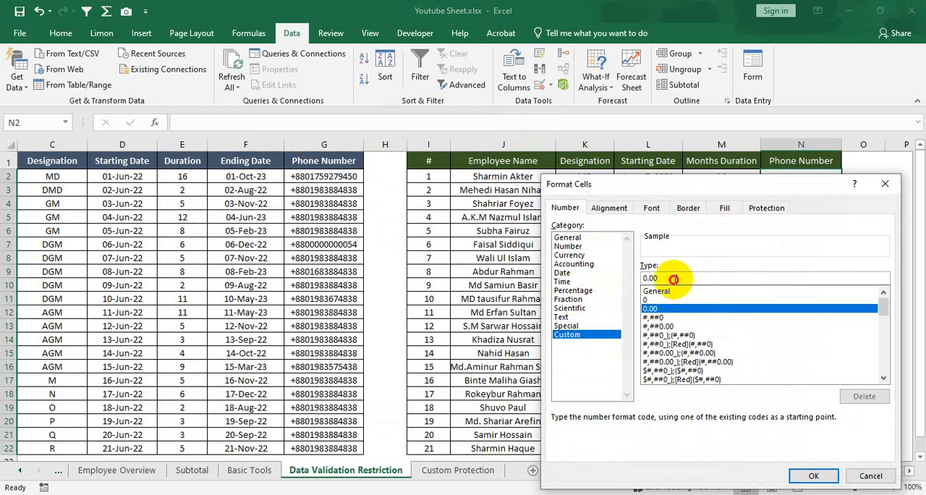
{"action": "left_click_drag", "start_coordinate": [668, 279], "coordinate": [630, 278]}
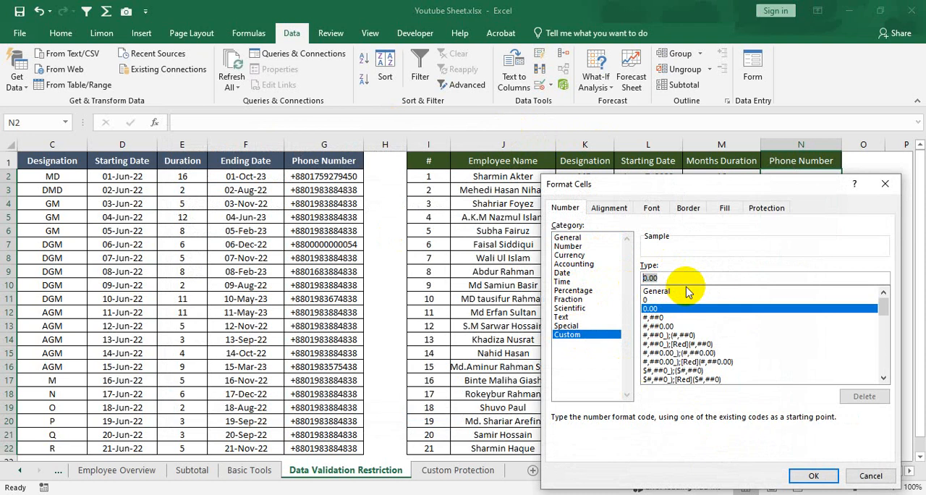
{"action": "type", "text": "+8800000000000"}
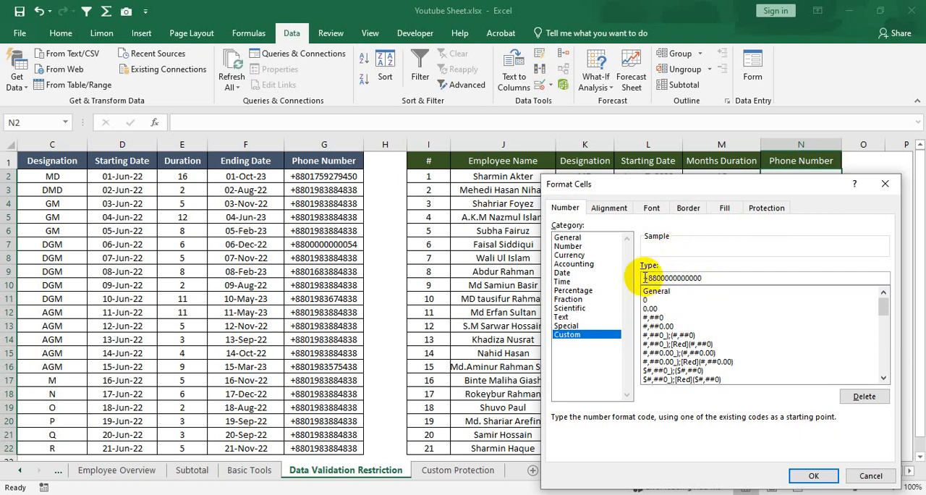
{"action": "type", "text": "+"}
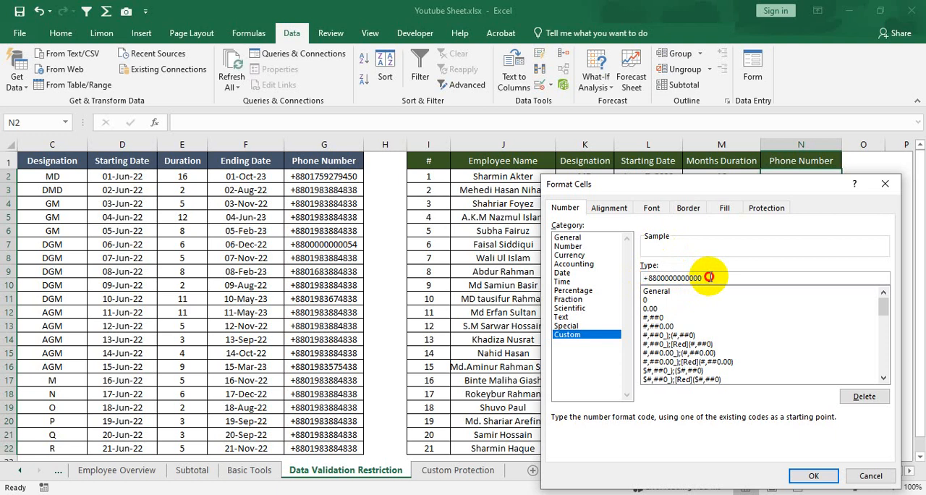
{"action": "left_click_drag", "start_coordinate": [713, 278], "coordinate": [669, 277]}
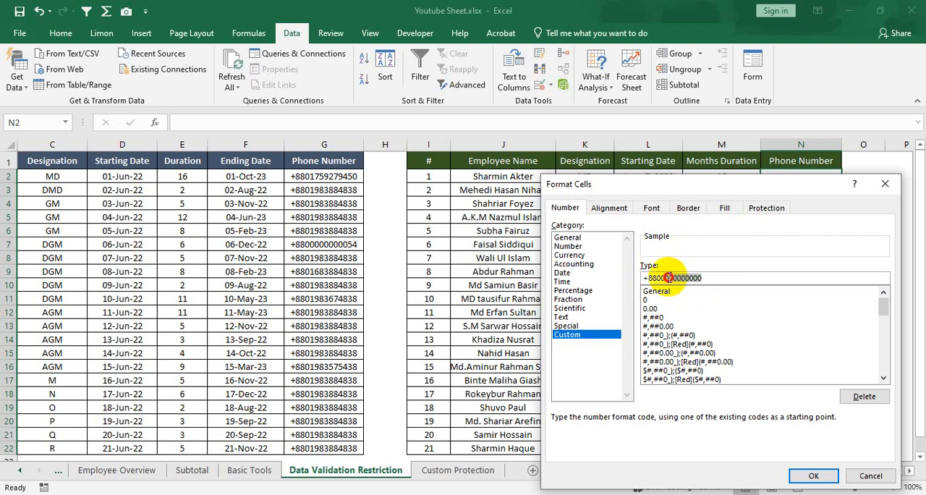
{"action": "left_click", "coordinate": [809, 478]}
Enter a sample phone number without the country prefix in cell N2 to test the custom format.
{"action": "left_click", "coordinate": [793, 203]}
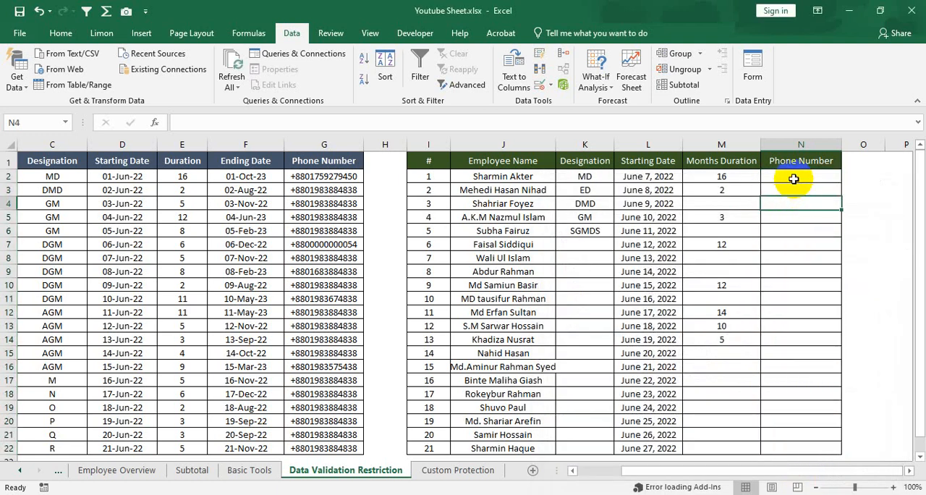
{"action": "left_click", "coordinate": [793, 178]}
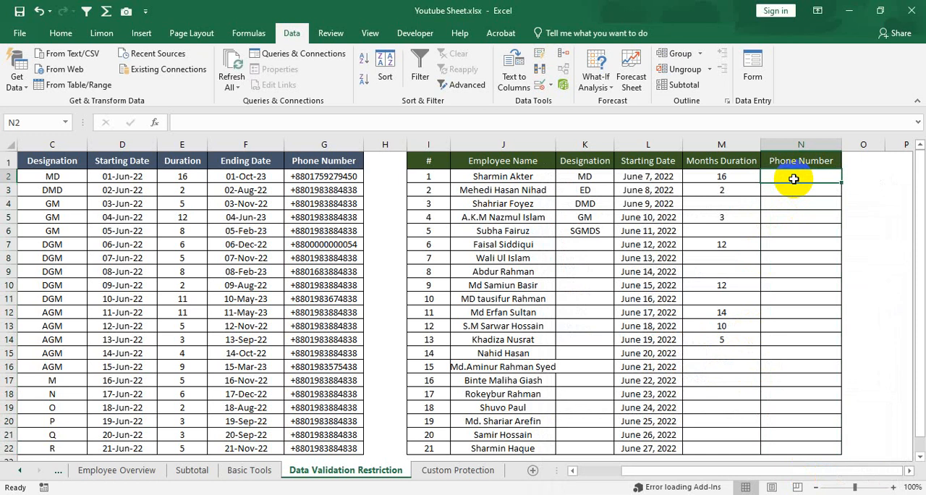
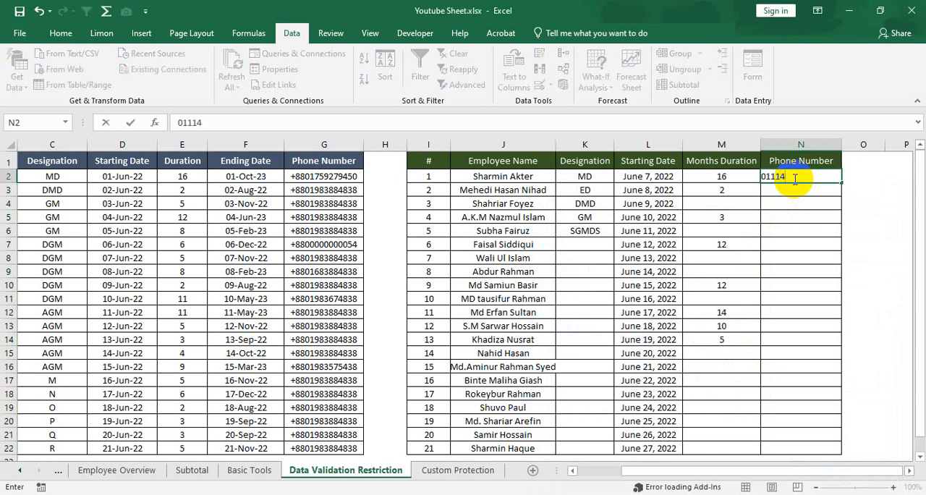
{"action": "key", "text": "ctrl+Return"}
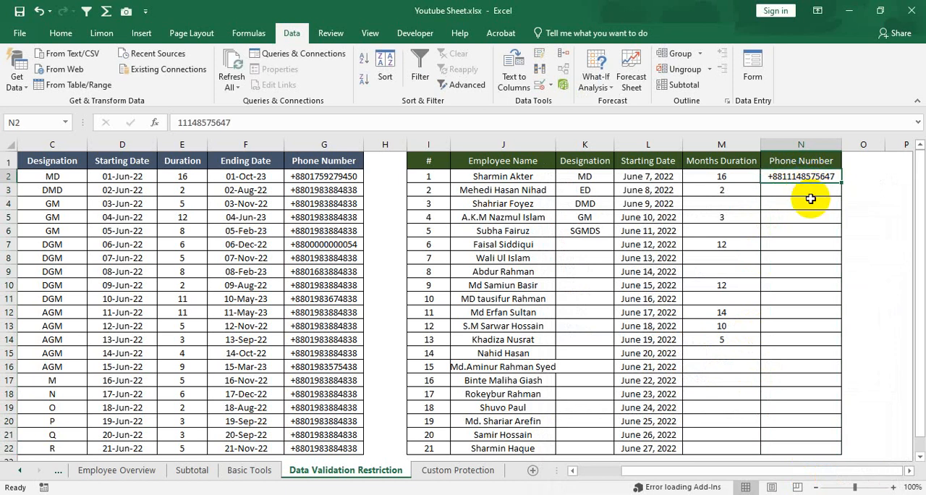
Change the error alert style to Information in the data validation of the Months Duration cells M2:M22.
{"action": "left_click", "coordinate": [739, 177]}
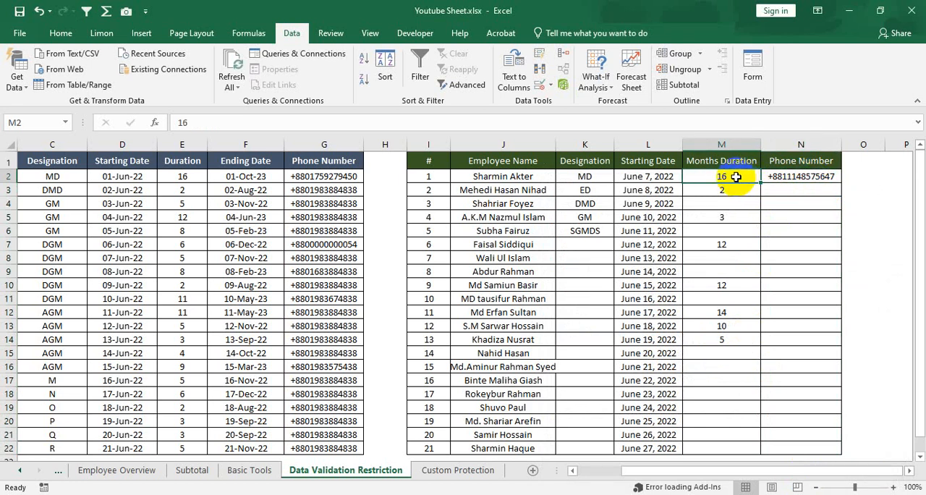
{"action": "left_click_drag", "start_coordinate": [736, 177], "coordinate": [716, 454]}
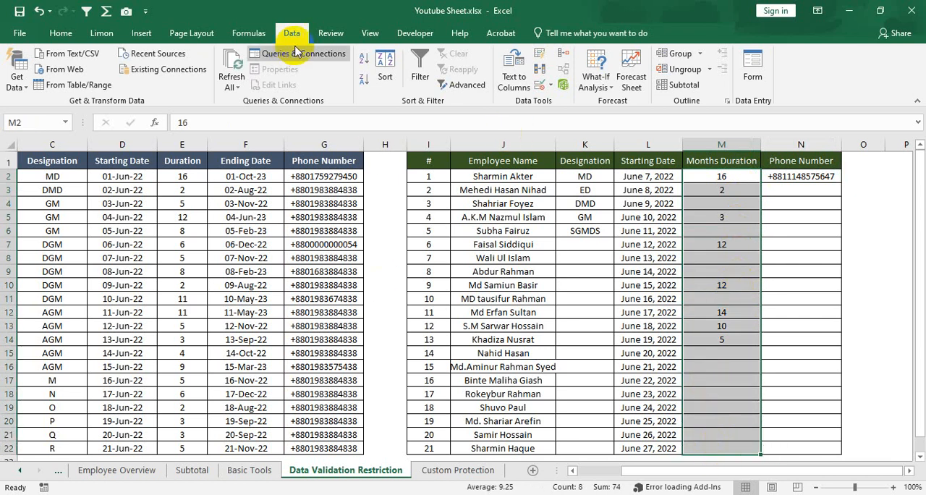
{"action": "left_click", "coordinate": [551, 85]}
{"action": "left_click", "coordinate": [569, 103]}
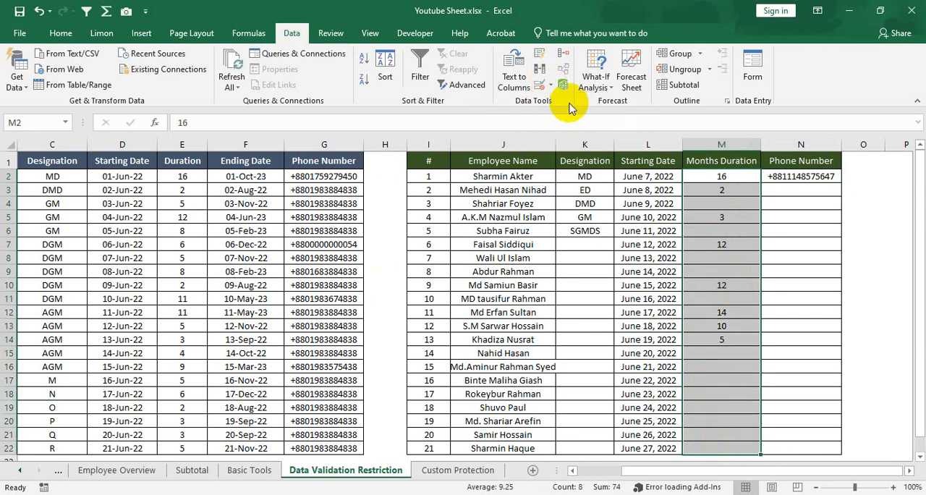
{"action": "left_click", "coordinate": [340, 199]}
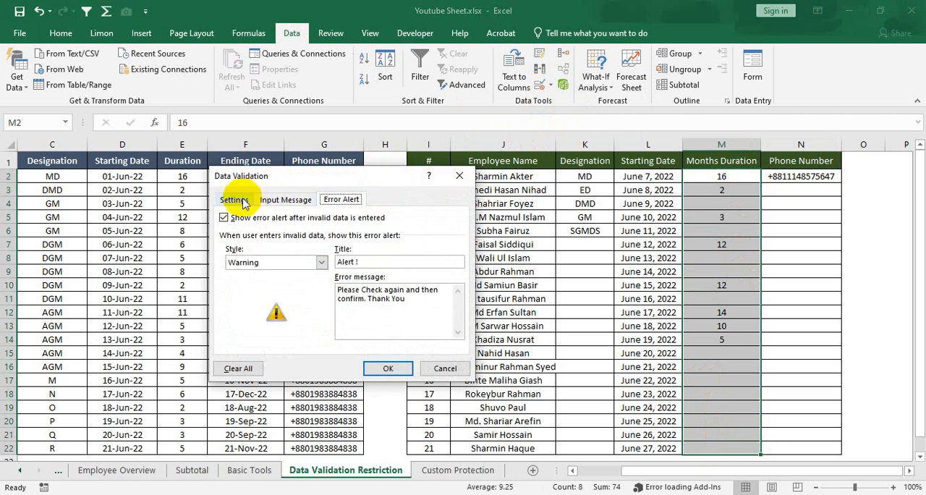
{"action": "left_click", "coordinate": [321, 261]}
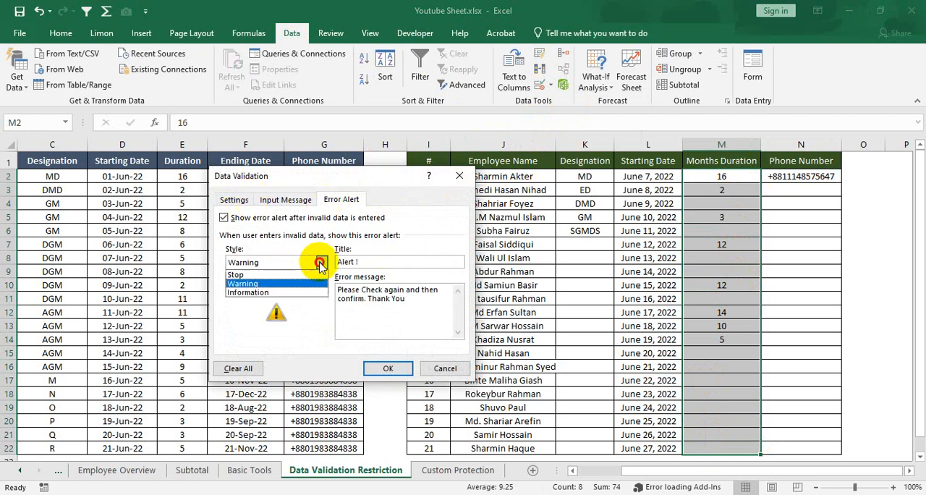
{"action": "left_click", "coordinate": [269, 291]}
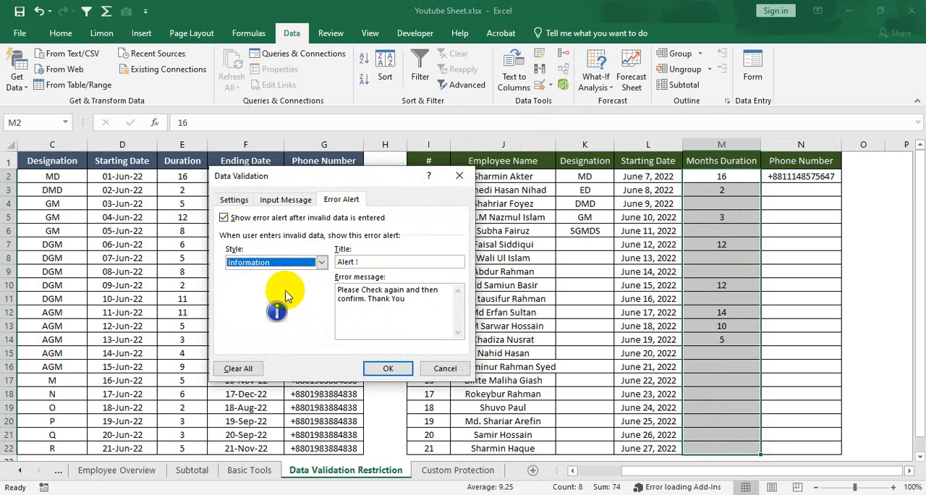
Set the error alert title to "Information!" and apply the validation with the Information style.
{"action": "double_click", "coordinate": [350, 261]}
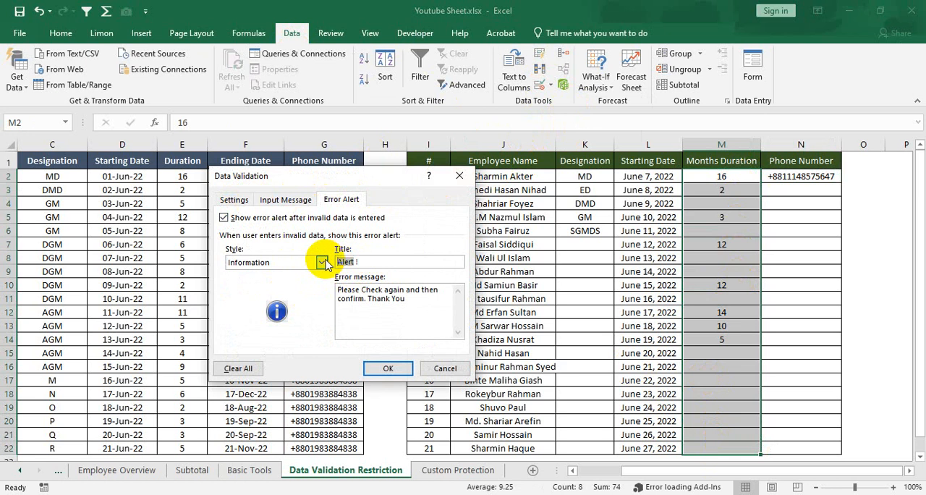
{"action": "type", "text": "Information!"}
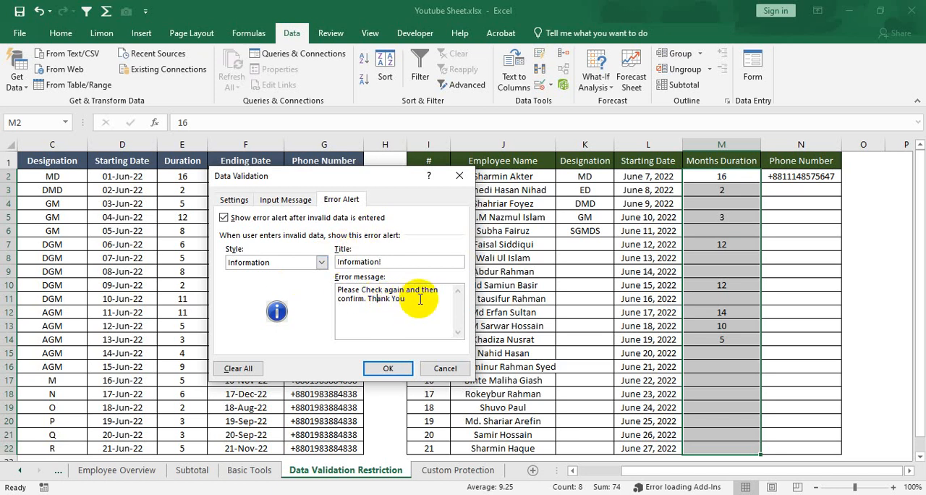
{"action": "left_click", "coordinate": [250, 265]}
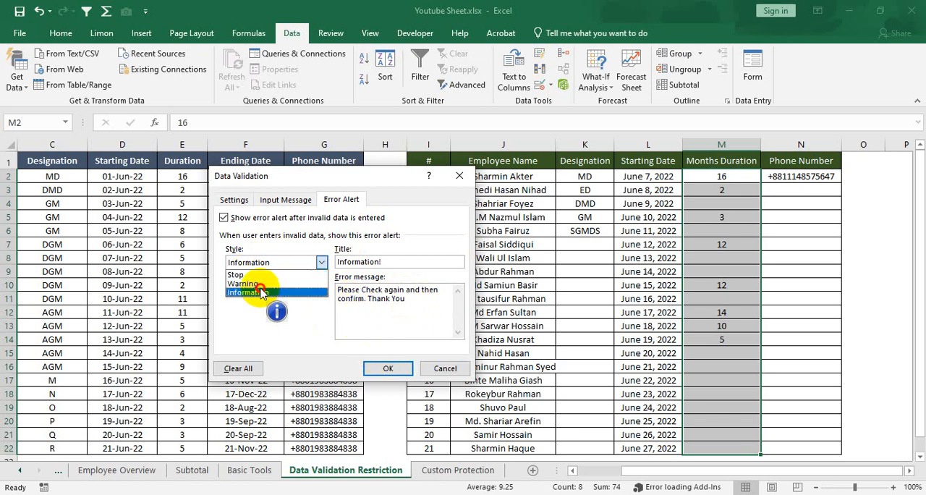
{"action": "left_click", "coordinate": [253, 291]}
{"action": "left_click", "coordinate": [395, 370]}
Enter the duration 13 in cell M17 and accept it at the information alert.
{"action": "left_click", "coordinate": [756, 277]}
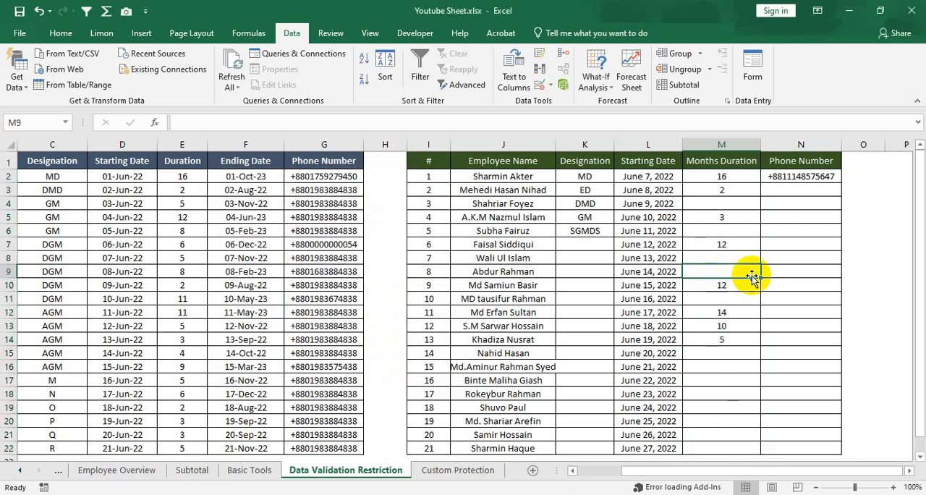
{"action": "left_click", "coordinate": [728, 381]}
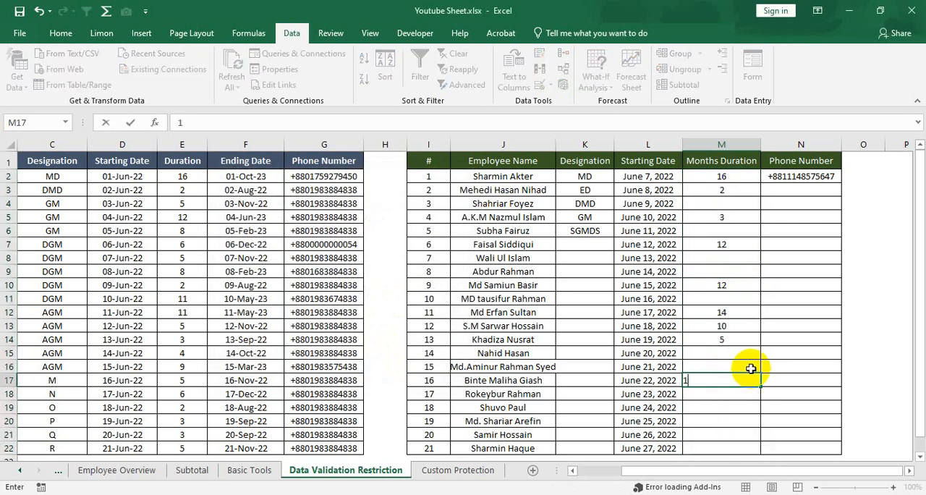
{"action": "type", "text": "13"}
{"action": "key", "text": "Return"}
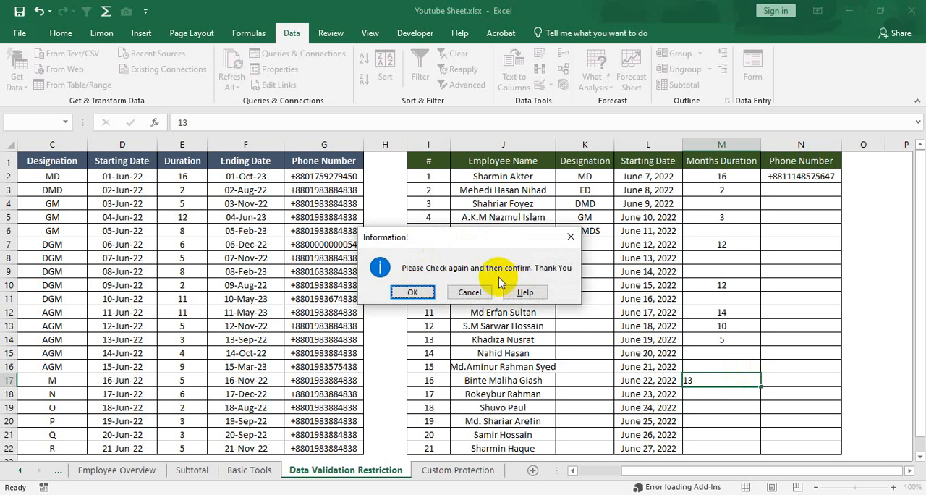
{"action": "left_click", "coordinate": [413, 293]}
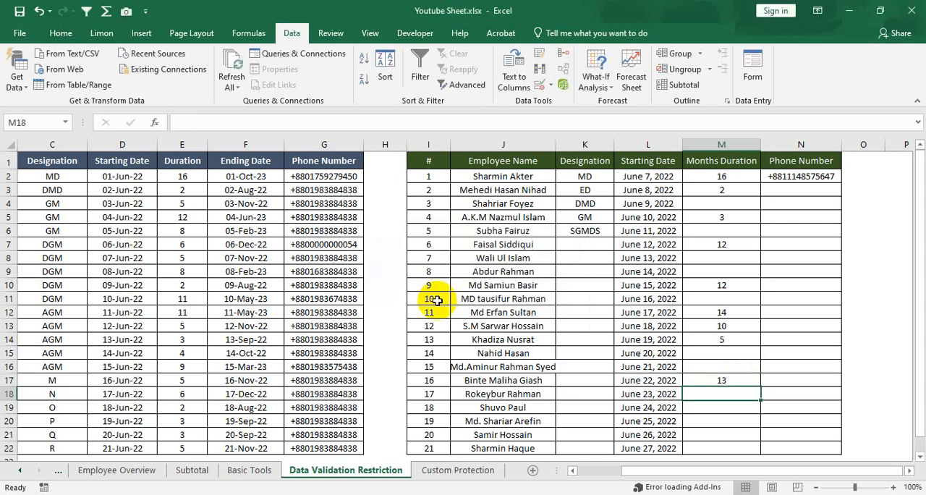
Enter the duration 7 in cell M16 of the Months Duration column.
{"action": "left_click", "coordinate": [736, 365]}
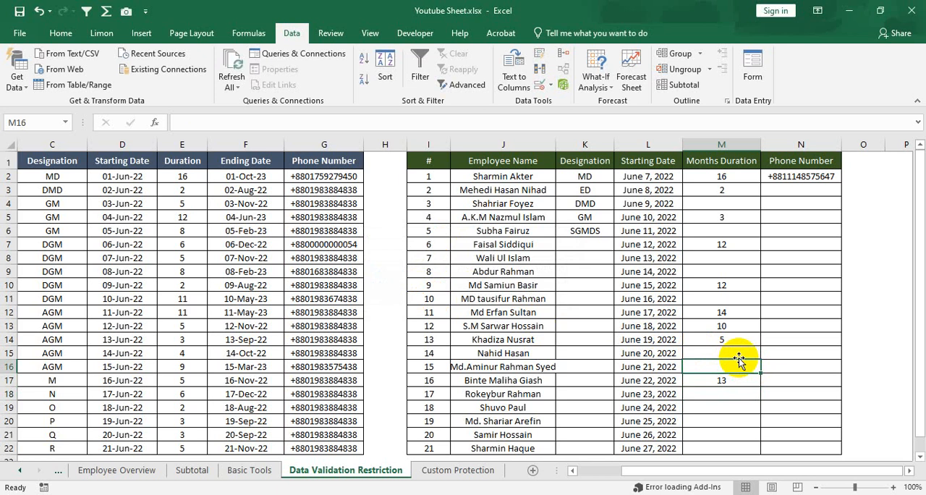
{"action": "type", "text": "7"}
{"action": "key", "text": "Return"}
{"action": "key", "text": "Return"}
{"action": "key", "text": "Return"}
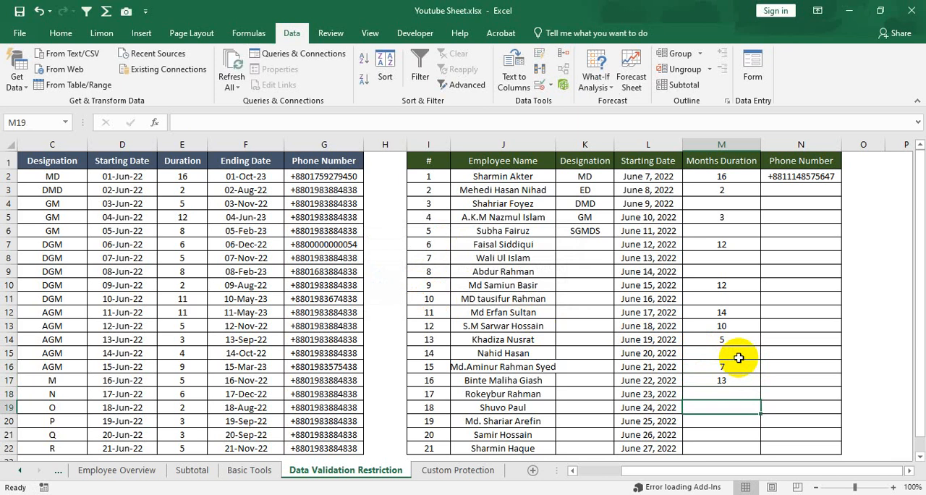
Enter the duration 15 in cell M19 and accept it at the information alert.
{"action": "type", "text": "1"}
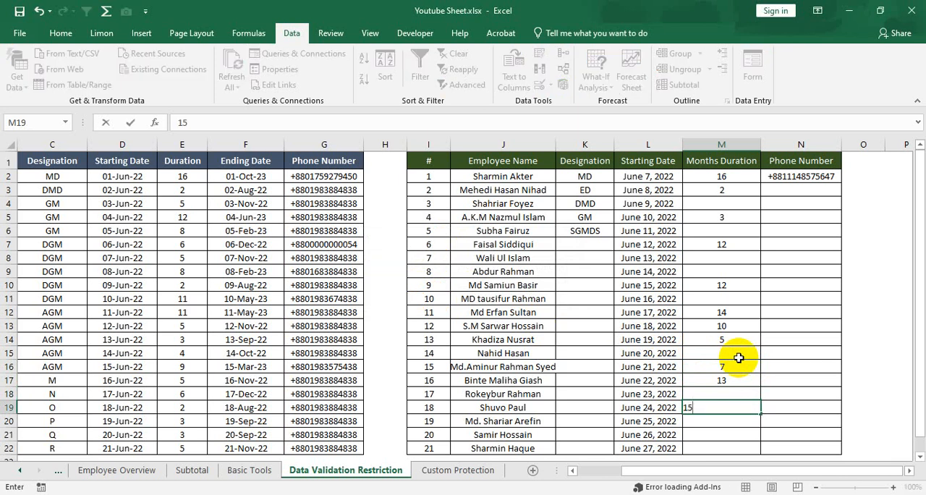
{"action": "type", "text": "5"}
{"action": "key", "text": "Return"}
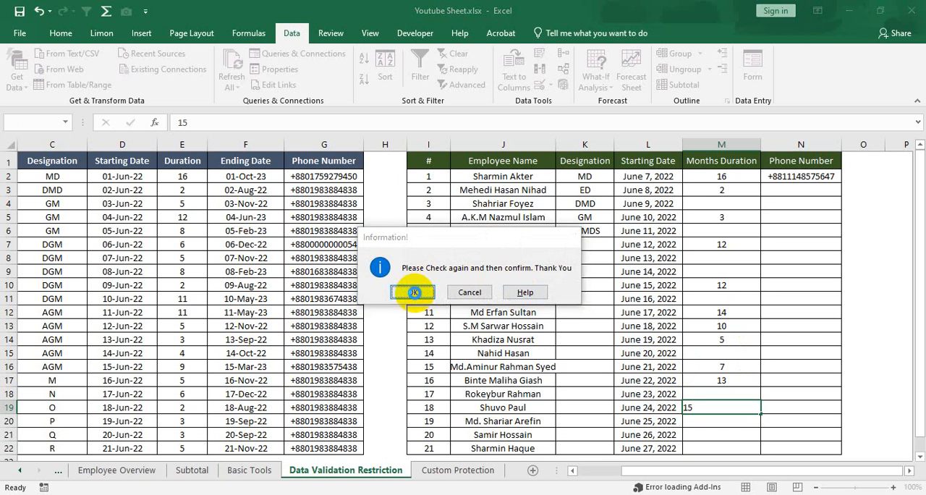
{"action": "left_click", "coordinate": [413, 293]}
Try the duration 16 in cell M21 and cancel the entry at the information alert.
{"action": "left_click", "coordinate": [738, 436]}
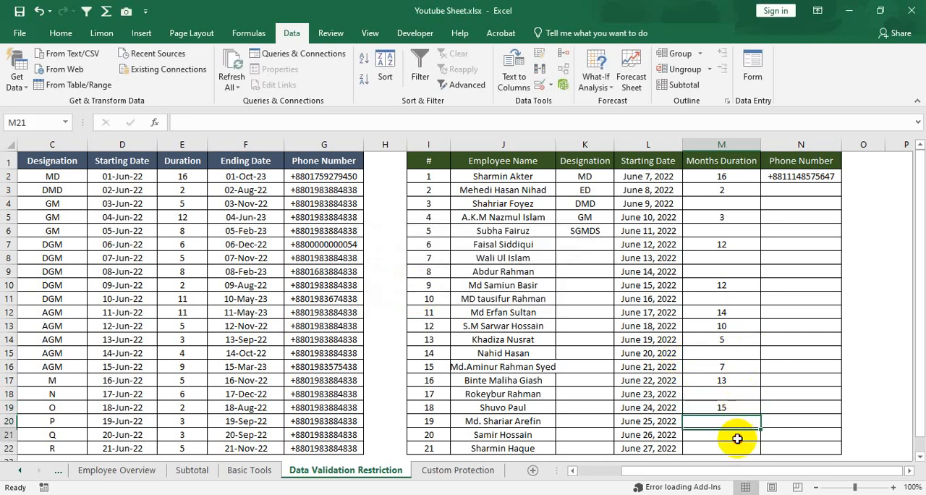
{"action": "type", "text": "1"}
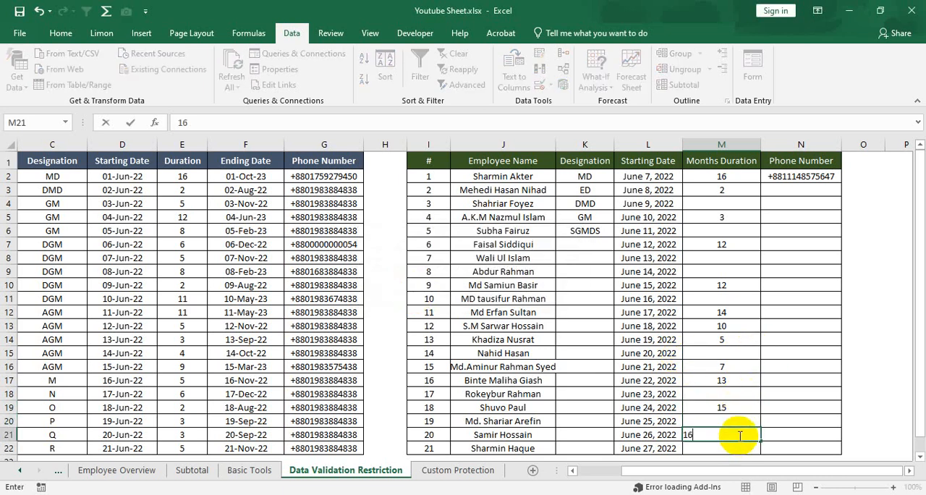
{"action": "type", "text": "6"}
{"action": "key", "text": "Return"}
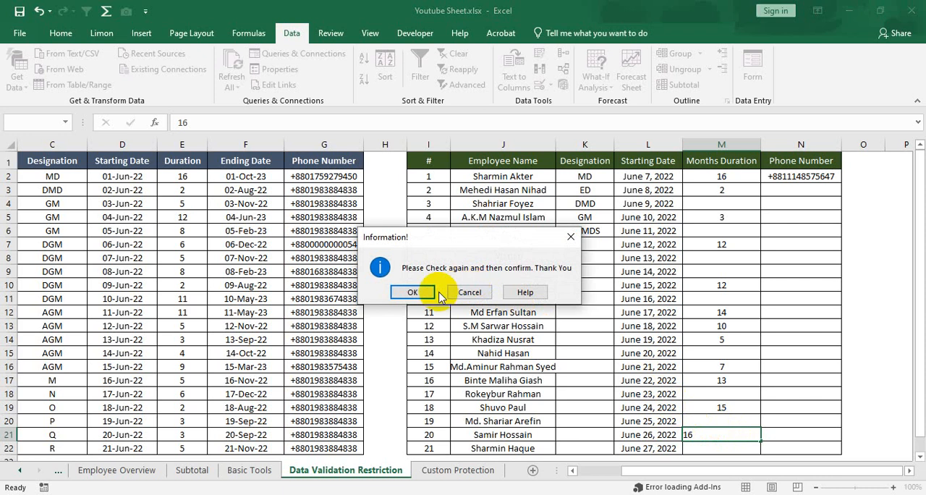
{"action": "left_click_drag", "start_coordinate": [467, 240], "coordinate": [389, 243]}
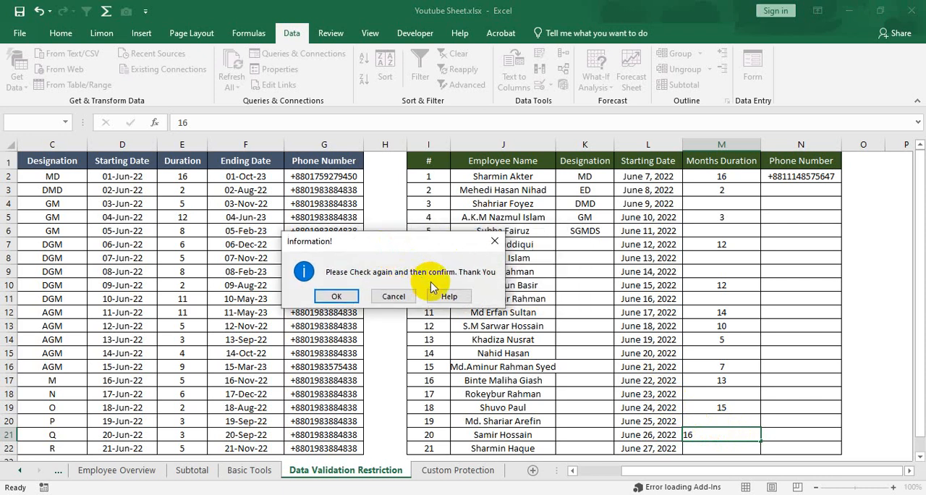
{"action": "left_click", "coordinate": [394, 296]}
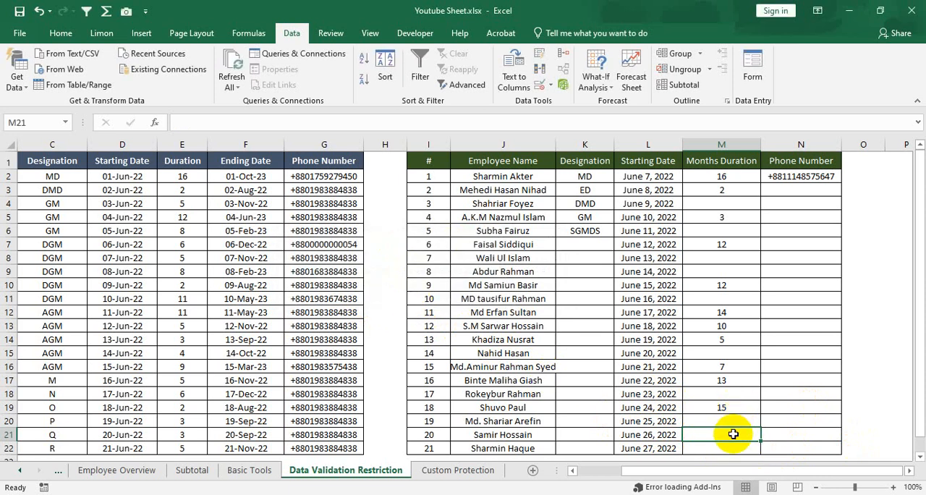
Enter the duration 13 in cell M21 and accept it at the information alert.
{"action": "type", "text": "12"}
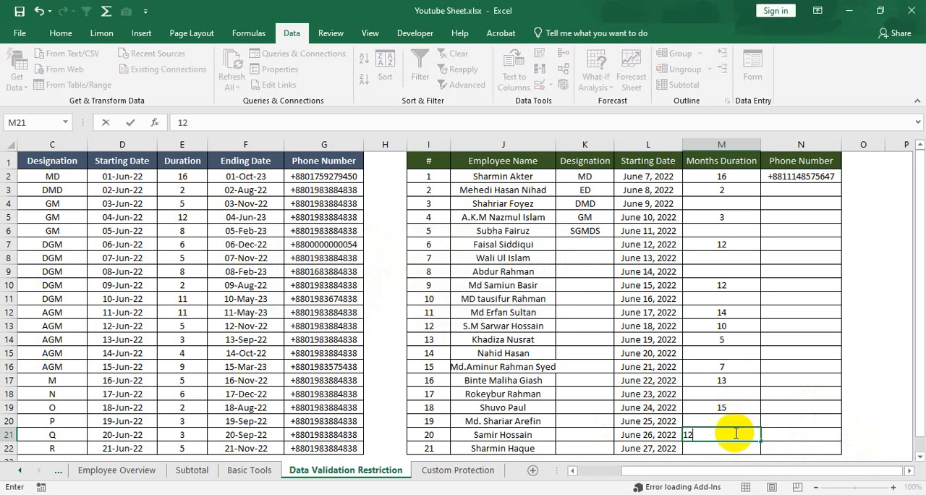
{"action": "type", "text": "3"}
{"action": "key", "text": "Return"}
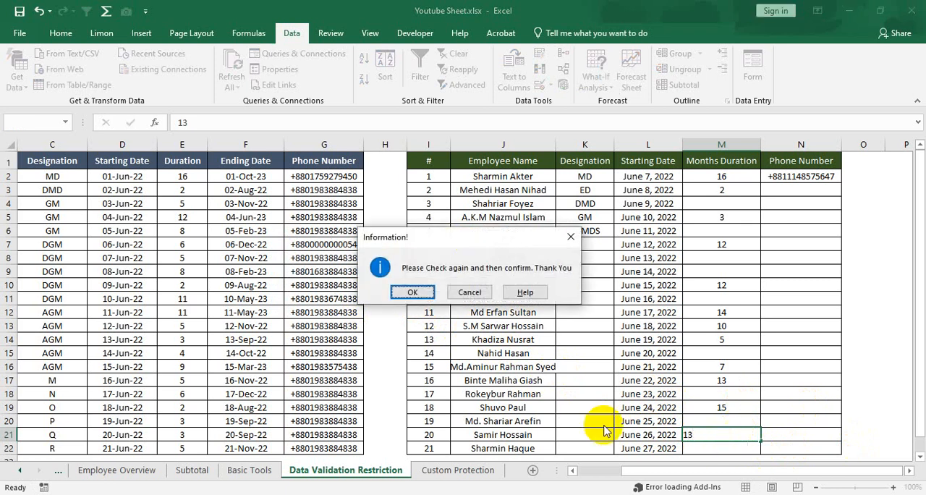
{"action": "left_click", "coordinate": [418, 292]}
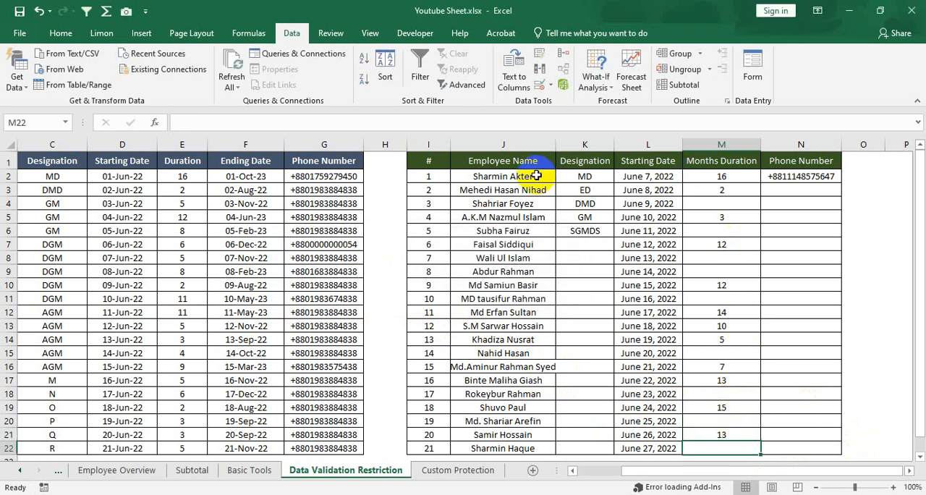
Select all data cells I2:N22 of the second employee table.
{"action": "left_click_drag", "start_coordinate": [434, 174], "coordinate": [786, 448]}
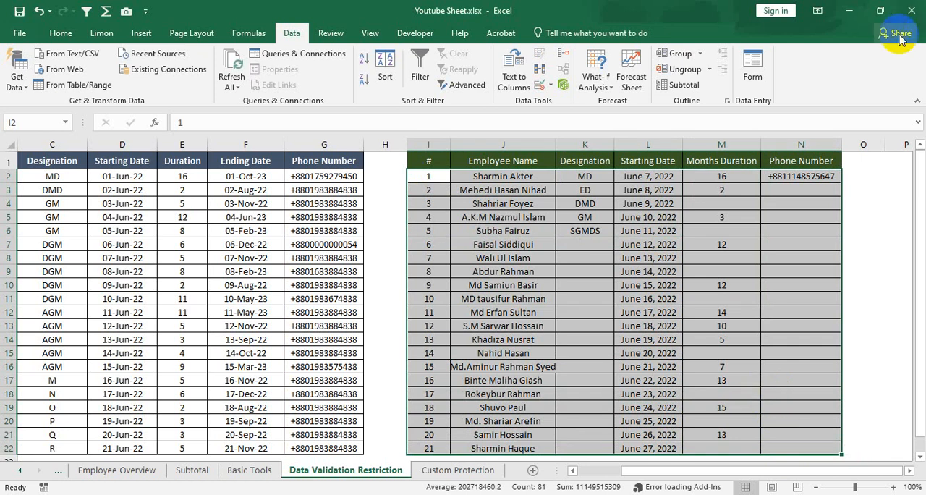
{"action": "left_click", "coordinate": [649, 191]}
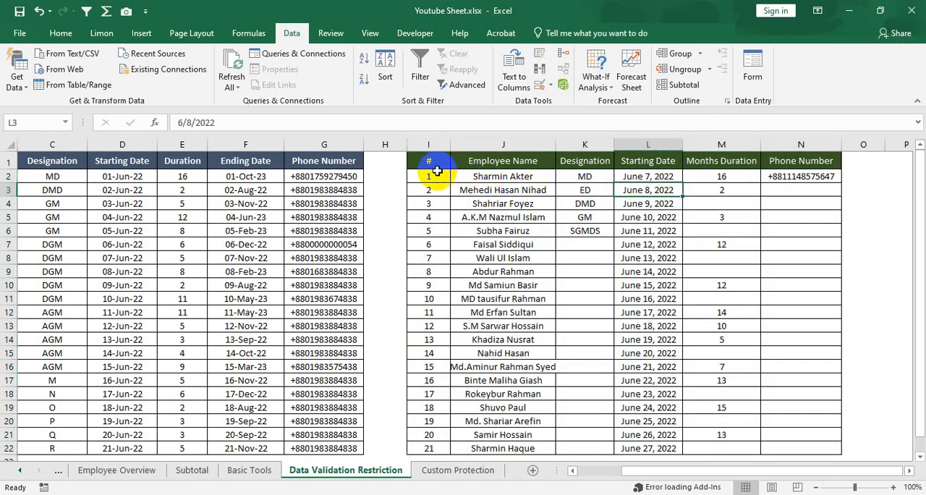
{"action": "left_click_drag", "start_coordinate": [428, 176], "coordinate": [771, 442]}
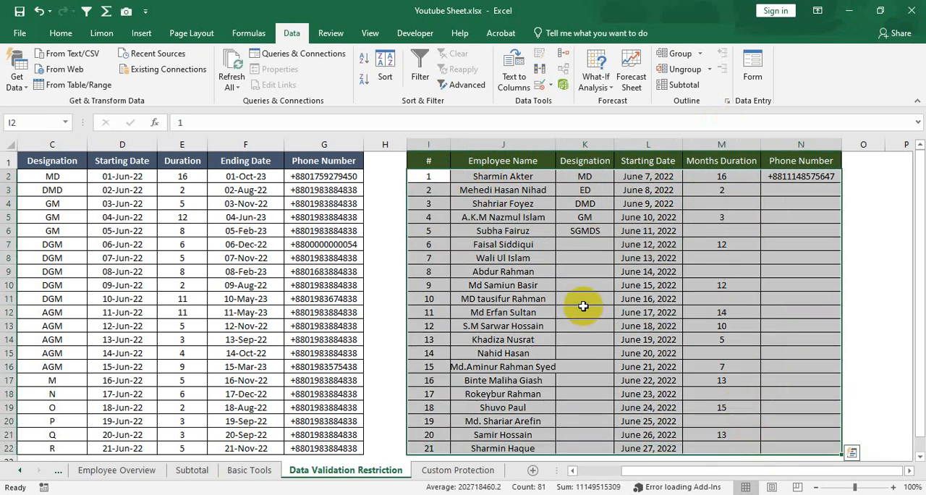